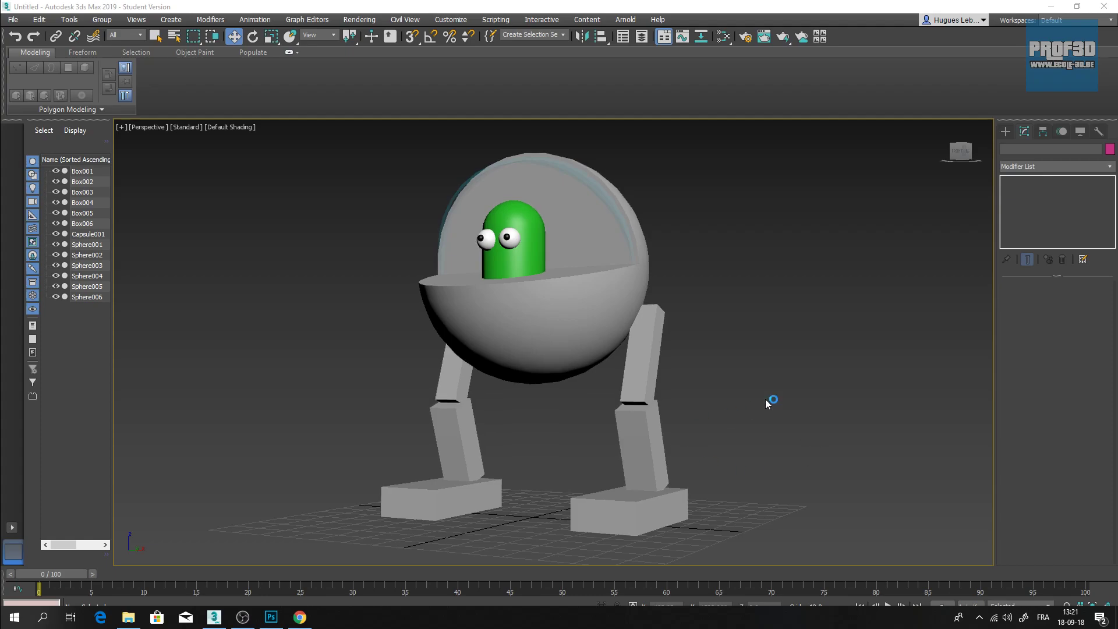
# Create a box about 64 cm long, 58 cm wide and 18 cm high in the empty space beside the robot.
pyautogui.keyDown('alt'); pyautogui.moveTo(786, 397); pyautogui.dragTo(517, 369, button='middle'); pyautogui.keyUp('alt')
pyautogui.scroll(5, 517, 369)
pyautogui.click(1005, 131)
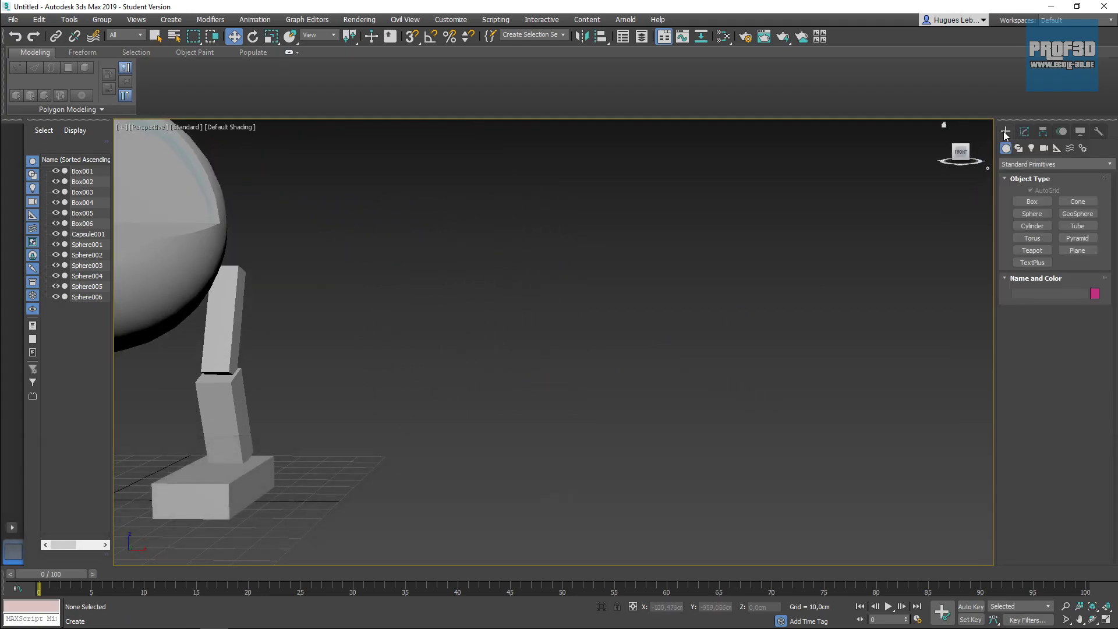
pyautogui.click(1033, 203)
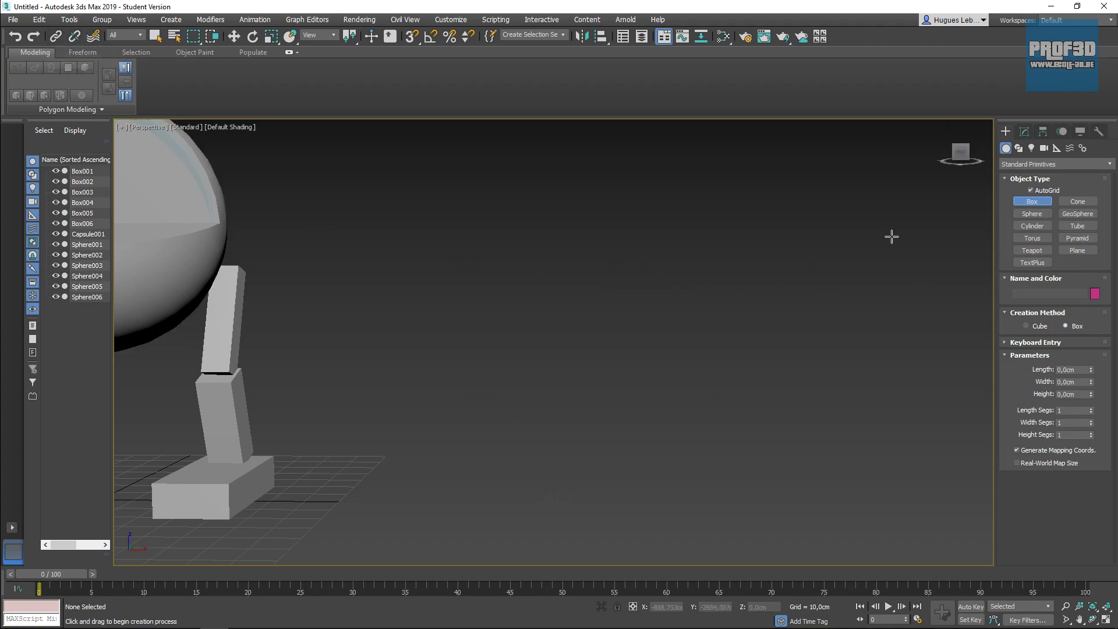
pyautogui.keyDown('alt'); pyautogui.moveTo(506, 470); pyautogui.dragTo(390, 356, button='middle'); pyautogui.keyUp('alt')
pyautogui.moveTo(292, 396); pyautogui.dragTo(434, 341, button='middle')
pyautogui.moveTo(332, 347); pyautogui.dragTo(510, 425)
pyautogui.click(498, 372)
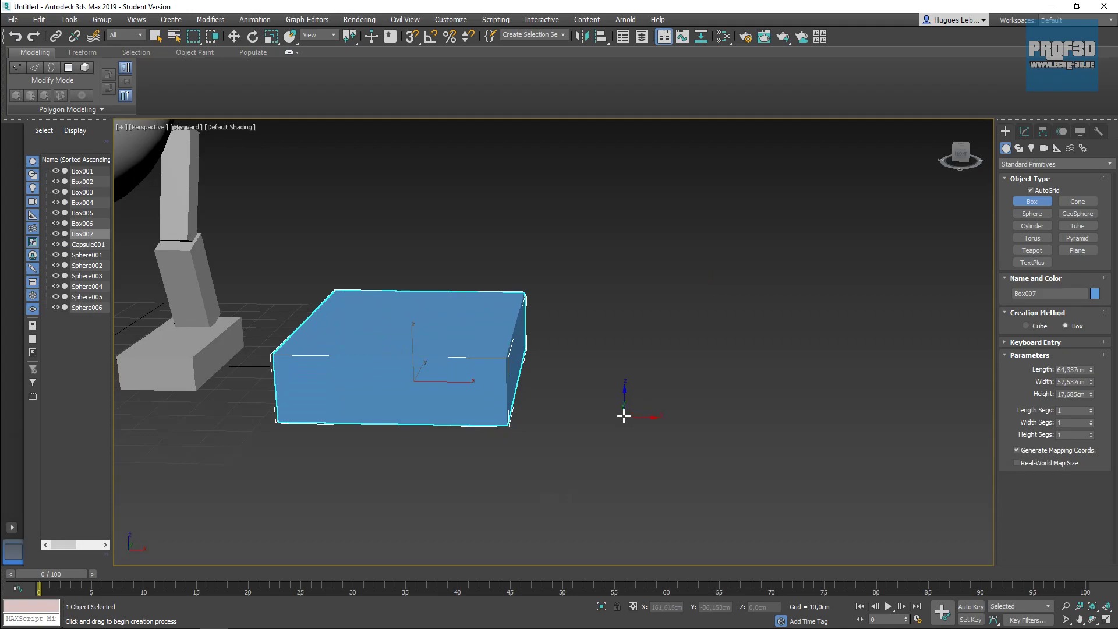
# Create a second box beside the blue one, with a base of about 63 by 50 cm.
pyautogui.moveTo(553, 351); pyautogui.dragTo(740, 417)
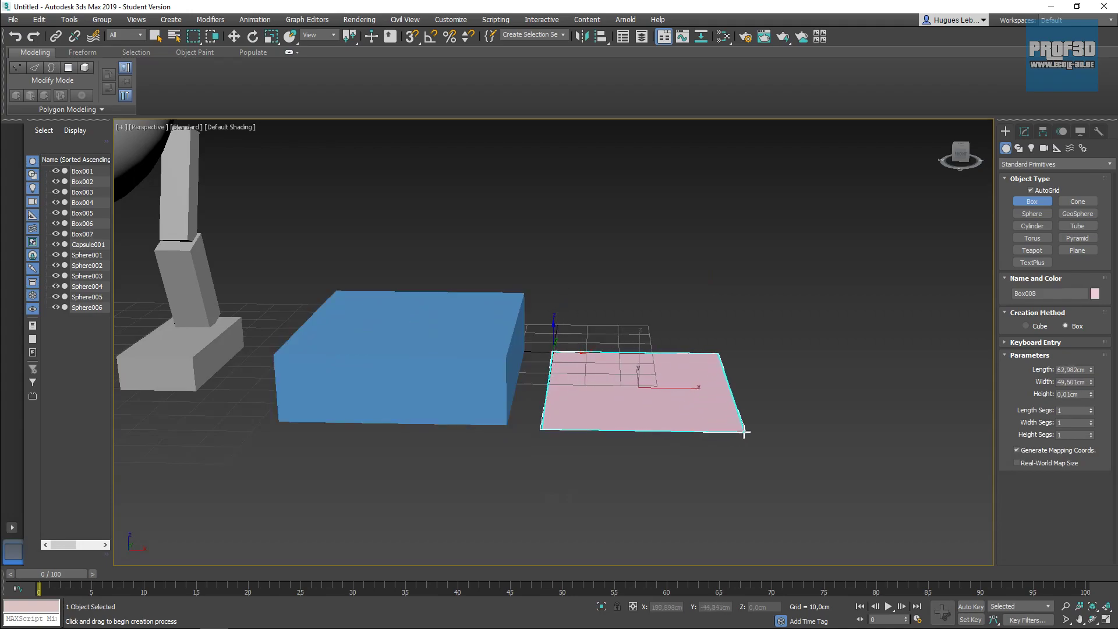
pyautogui.click(815, 396)
pyautogui.rightClick(815, 396)
# Link the pink box to the blue box so that the blue box is its parent.
pyautogui.keyDown('alt'); pyautogui.moveTo(816, 396); pyautogui.dragTo(554, 456, button='middle'); pyautogui.keyUp('alt')
pyautogui.click(56, 36)
pyautogui.moveTo(593, 361); pyautogui.dragTo(636, 304)
pyautogui.moveTo(446, 246); pyautogui.dragTo(444, 316)
# Try rotating and uniformly scaling the blue parent box, and undo these transforms.
pyautogui.click(234, 37)
pyautogui.click(428, 341)
pyautogui.press('e')
pyautogui.hotkey('ctrl', 'z')
pyautogui.click(272, 36)
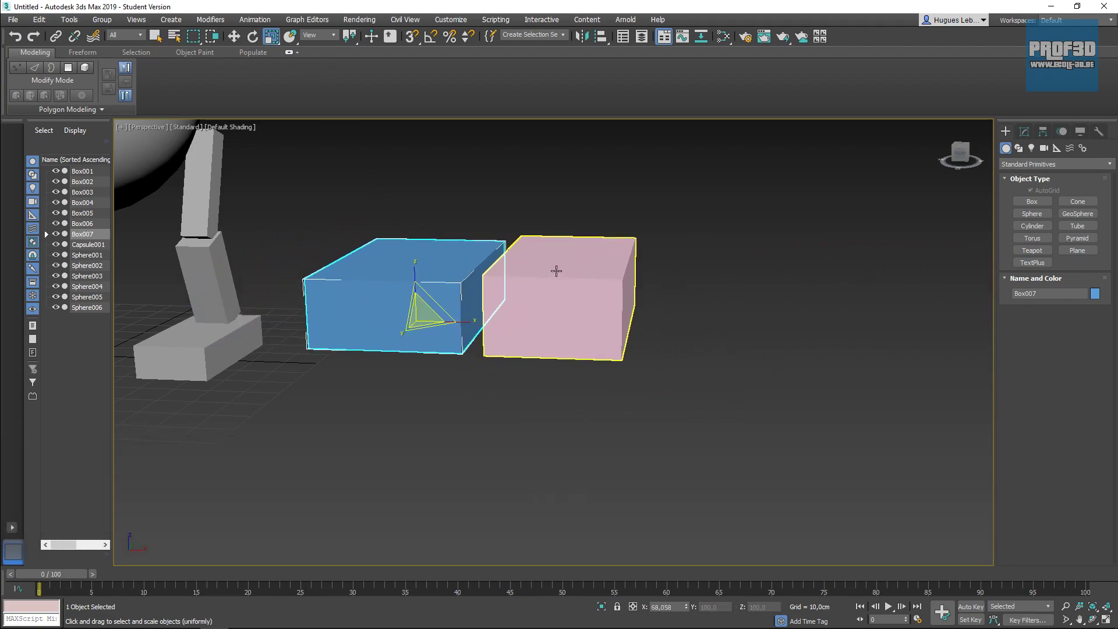
pyautogui.hotkey('ctrl', 'z')
# Move the blue parent box down and the pink child box up on its own.
pyautogui.press('w')
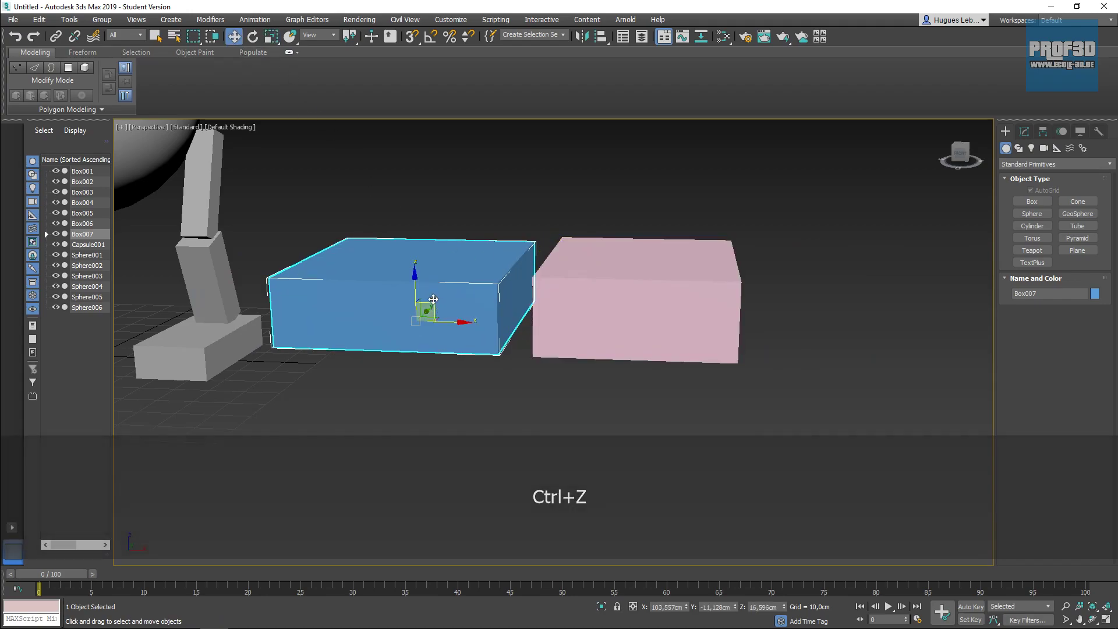
pyautogui.moveTo(415, 291); pyautogui.dragTo(416, 317)
pyautogui.click(601, 371)
pyautogui.moveTo(653, 339); pyautogui.dragTo(639, 205)
# Rotate the blue parent box and the pink child box in alternation to test the link.
pyautogui.click(513, 332)
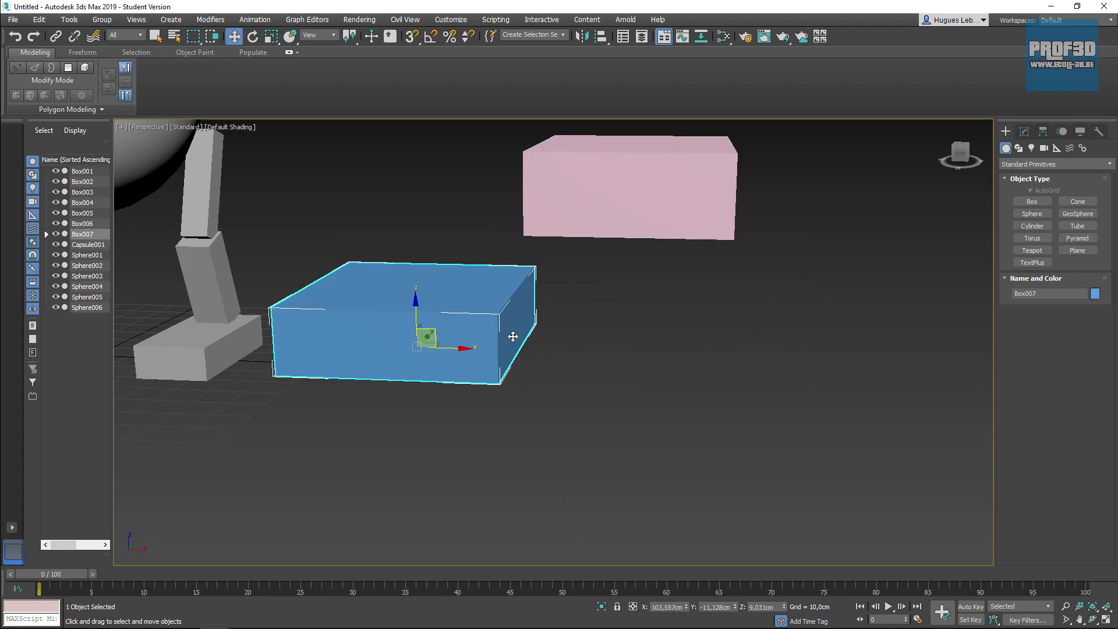
pyautogui.click(254, 38)
pyautogui.moveTo(438, 311); pyautogui.dragTo(431, 327)
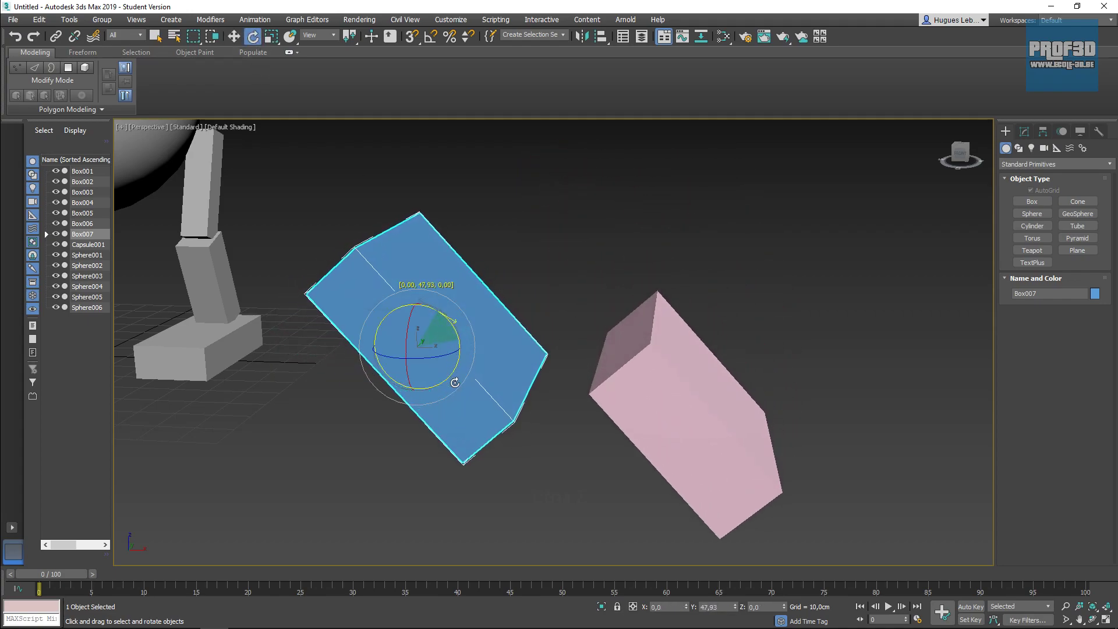
pyautogui.click(616, 407)
pyautogui.moveTo(651, 394); pyautogui.dragTo(606, 408)
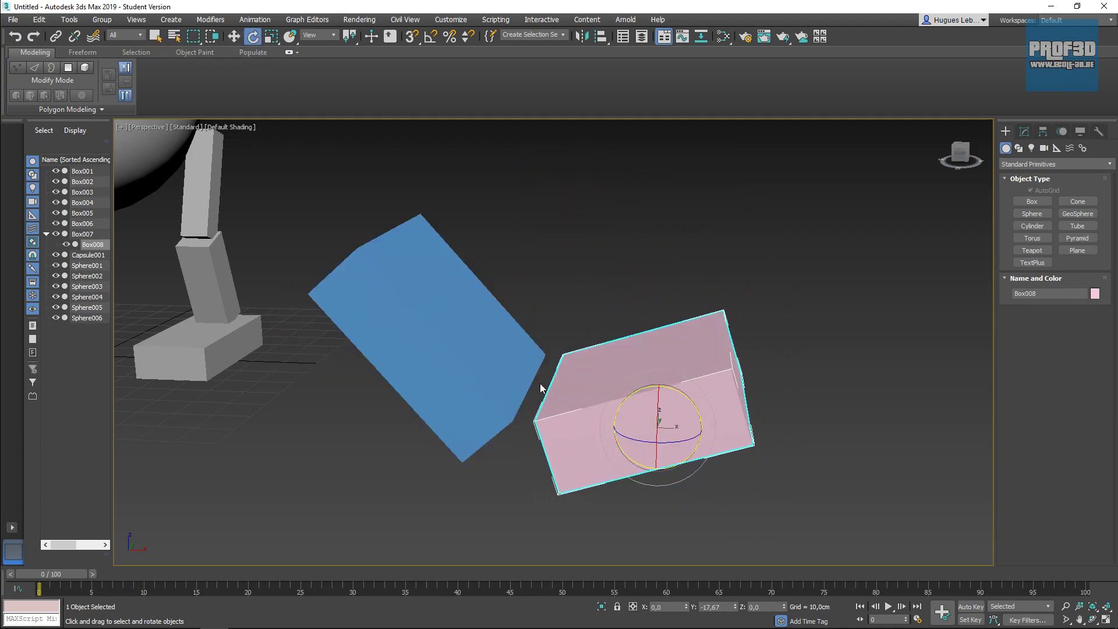
pyautogui.click(477, 350)
pyautogui.moveTo(451, 325)
pyautogui.mouseDown()
pyautogui.moveTo(431, 314)
pyautogui.moveTo(443, 329)
pyautogui.mouseUp()
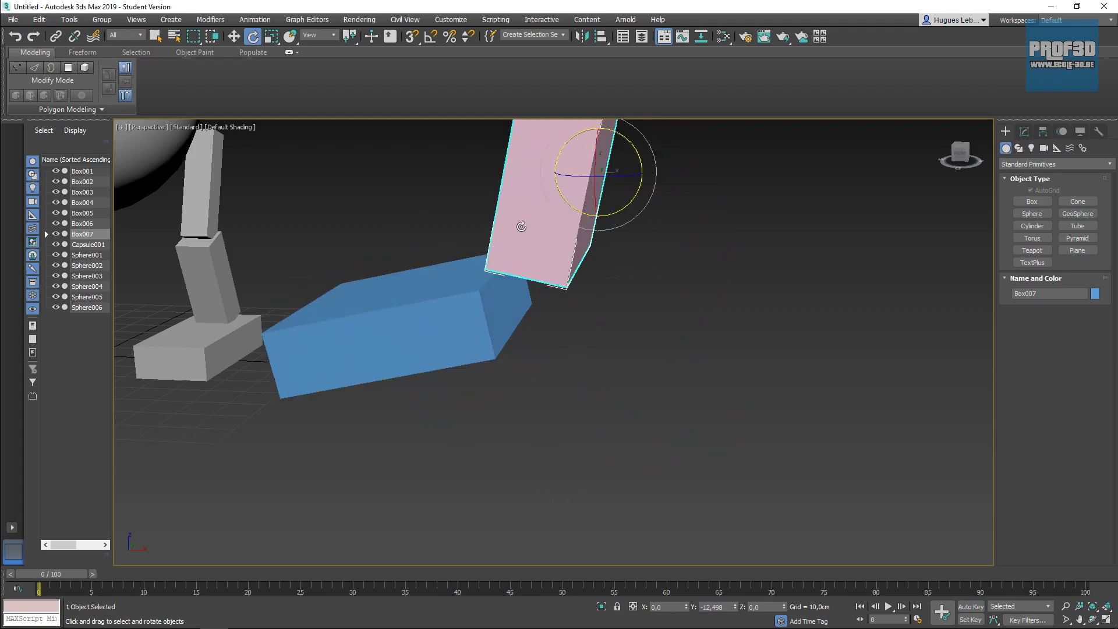
pyautogui.click(520, 226)
pyautogui.moveTo(634, 149); pyautogui.dragTo(669, 228)
# Unlink the pink box from its blue parent box.
pyautogui.scroll(-5, 574, 382)
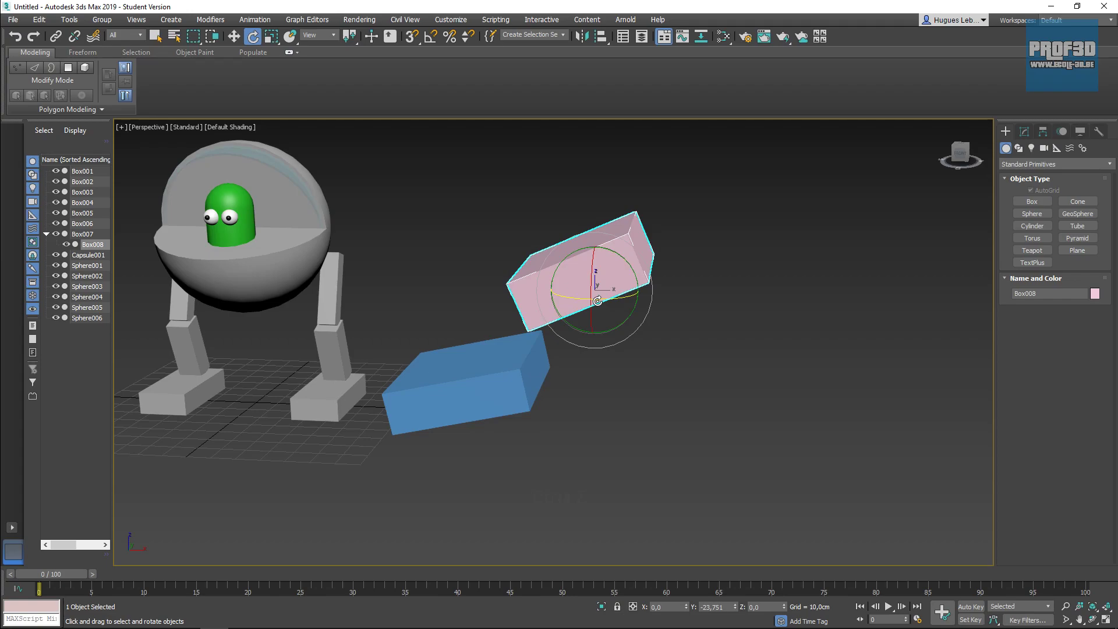
pyautogui.click(56, 36)
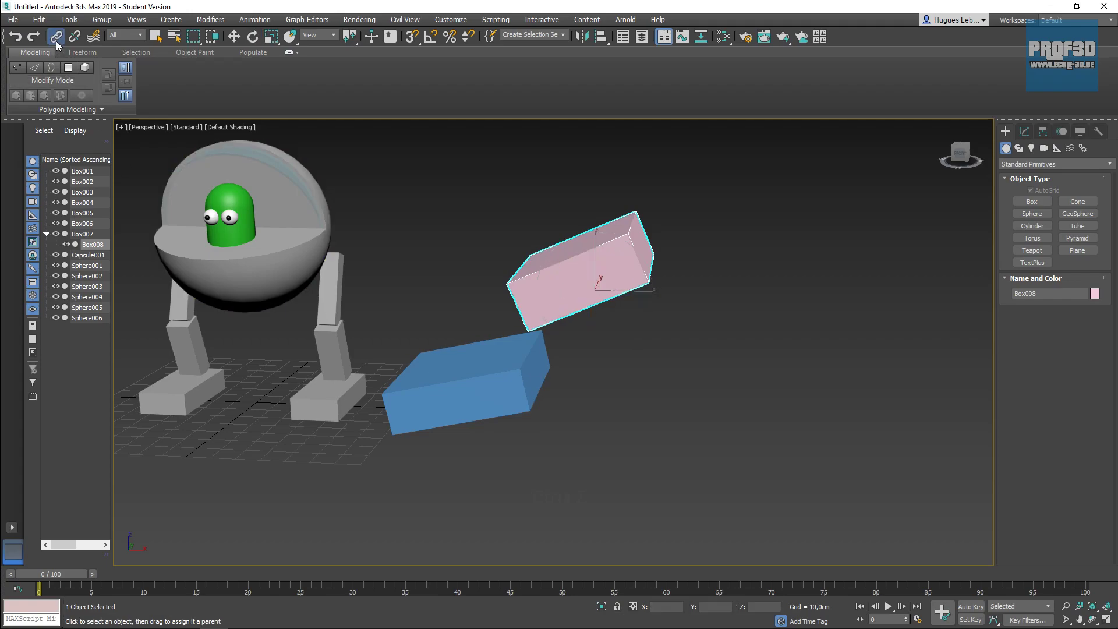
pyautogui.moveTo(600, 282); pyautogui.dragTo(444, 394)
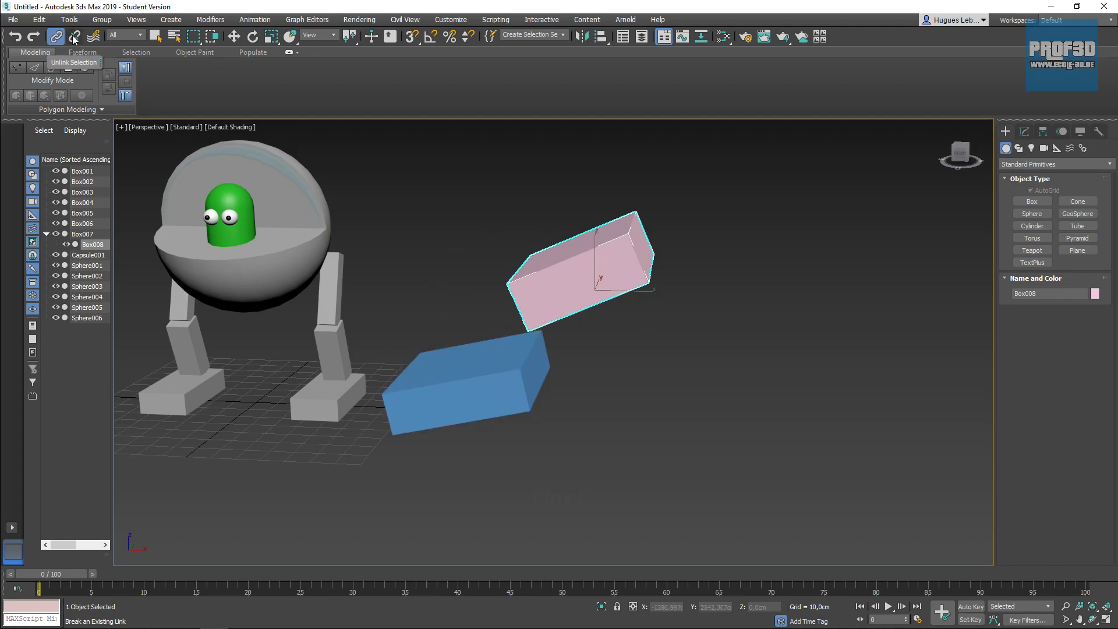
pyautogui.click(74, 38)
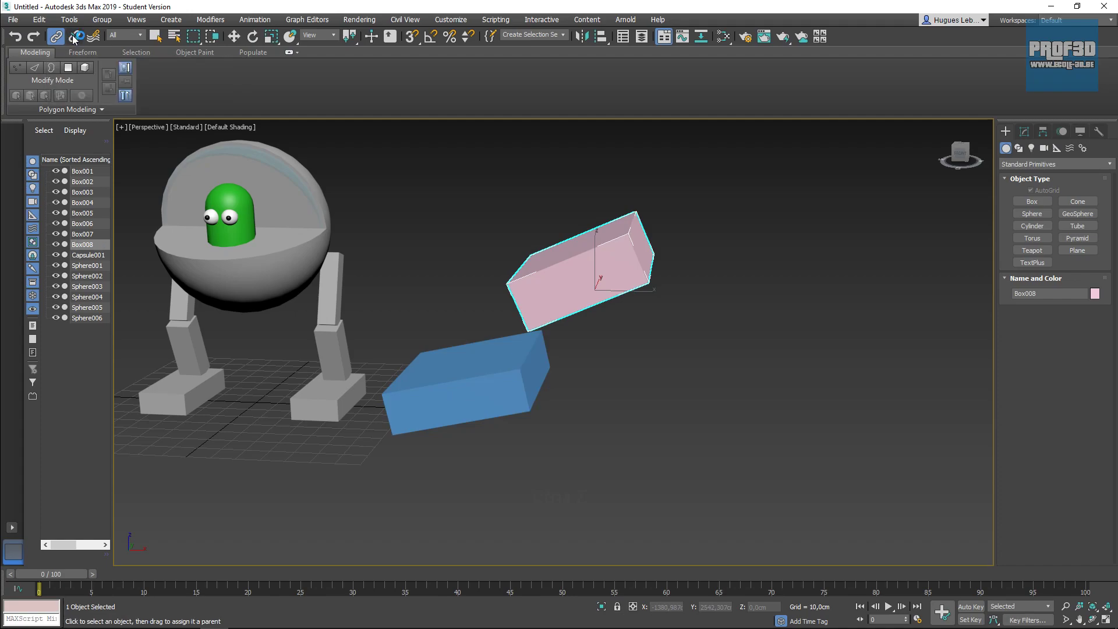
# Rotate the unlinked blue box and pink box separately to test their independence.
pyautogui.click(252, 36)
pyautogui.click(485, 380)
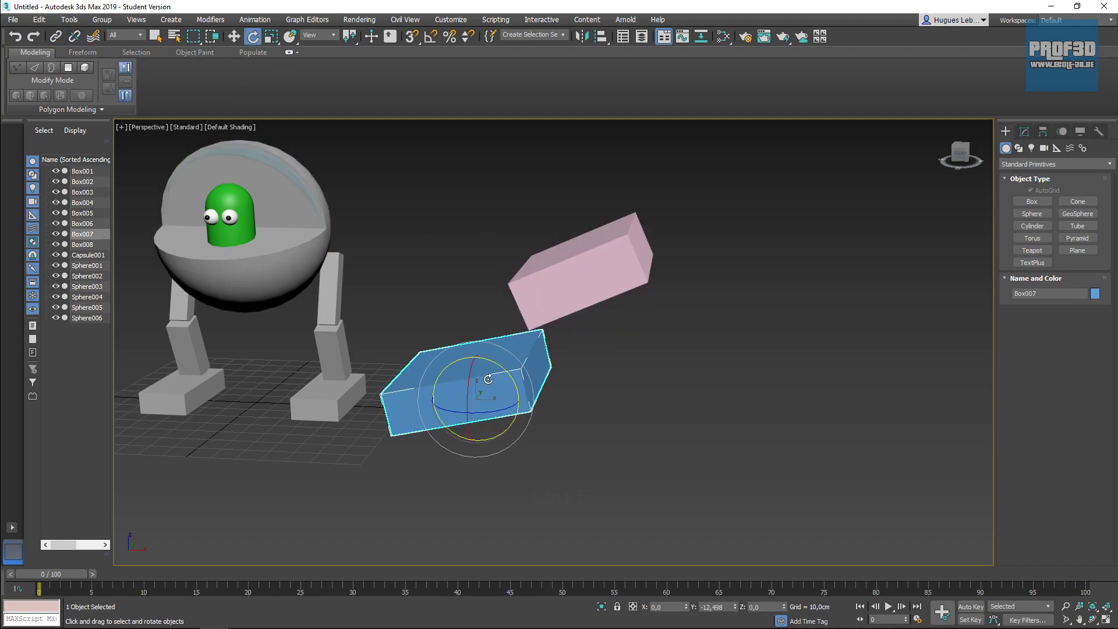
pyautogui.moveTo(498, 365); pyautogui.dragTo(534, 424)
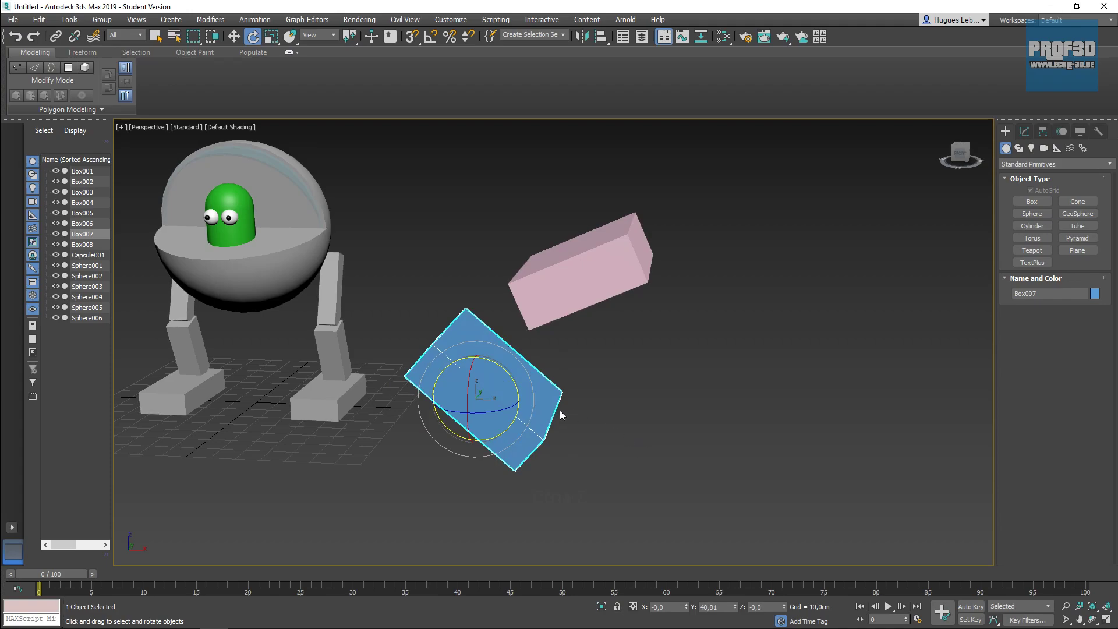
pyautogui.moveTo(517, 376); pyautogui.dragTo(508, 404)
pyautogui.click(563, 297)
pyautogui.moveTo(563, 297); pyautogui.dragTo(635, 291)
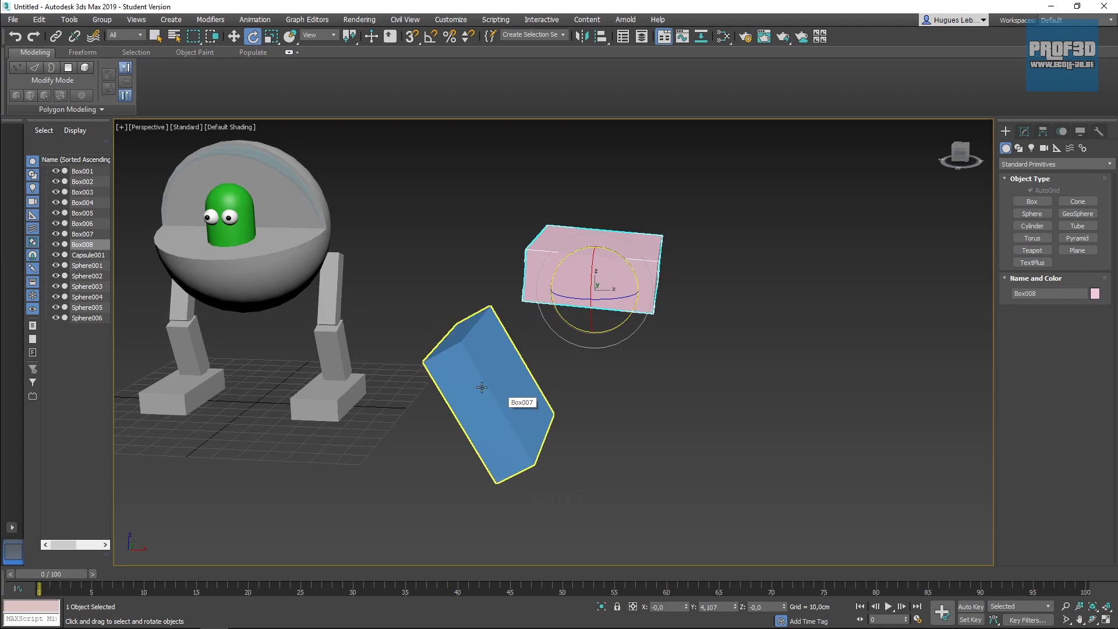
# Delete the blue and pink test boxes together.
pyautogui.moveTo(729, 194); pyautogui.dragTo(512, 372)
pyautogui.press('Delete')
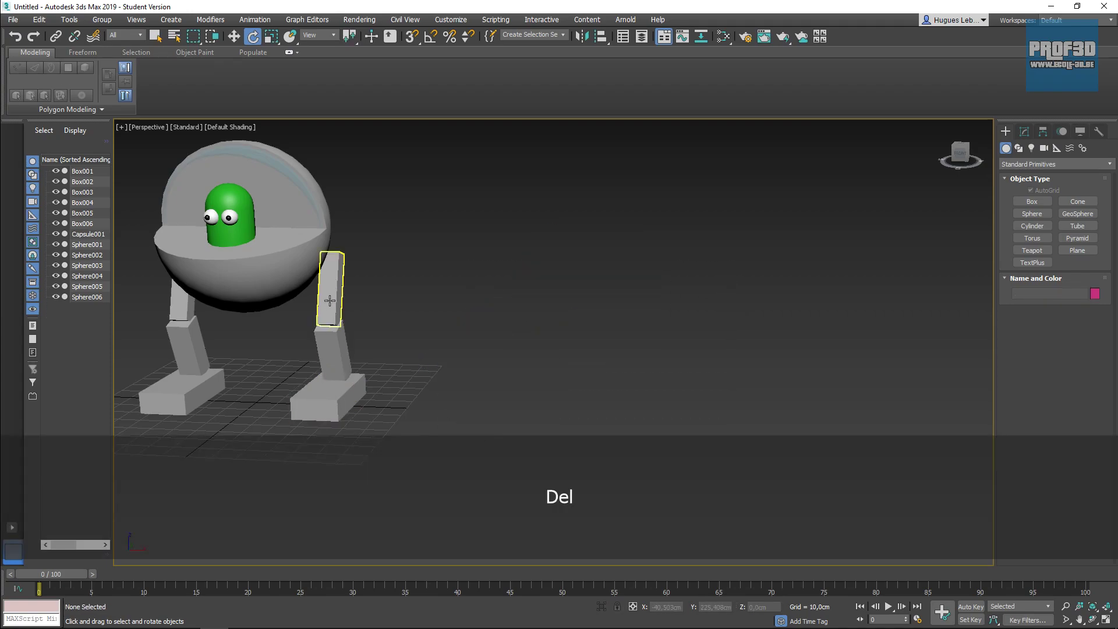
# Create a foot box about 62 cm long, 52 cm wide and 16 cm high beside the robot.
pyautogui.keyDown('alt'); pyautogui.moveTo(528, 375); pyautogui.dragTo(507, 358, button='middle'); pyautogui.keyUp('alt')
pyautogui.click(1032, 202)
pyautogui.keyDown('alt'); pyautogui.moveTo(443, 314); pyautogui.dragTo(361, 361, button='middle'); pyautogui.keyUp('alt')
pyautogui.moveTo(370, 353); pyautogui.dragTo(528, 372)
pyautogui.click(526, 336)
# Stack two upright leg boxes on the foot box, the upper one about 13 by 21 cm and 48 cm high.
pyautogui.keyDown('alt'); pyautogui.moveTo(589, 370); pyautogui.dragTo(565, 378, button='middle'); pyautogui.keyUp('alt')
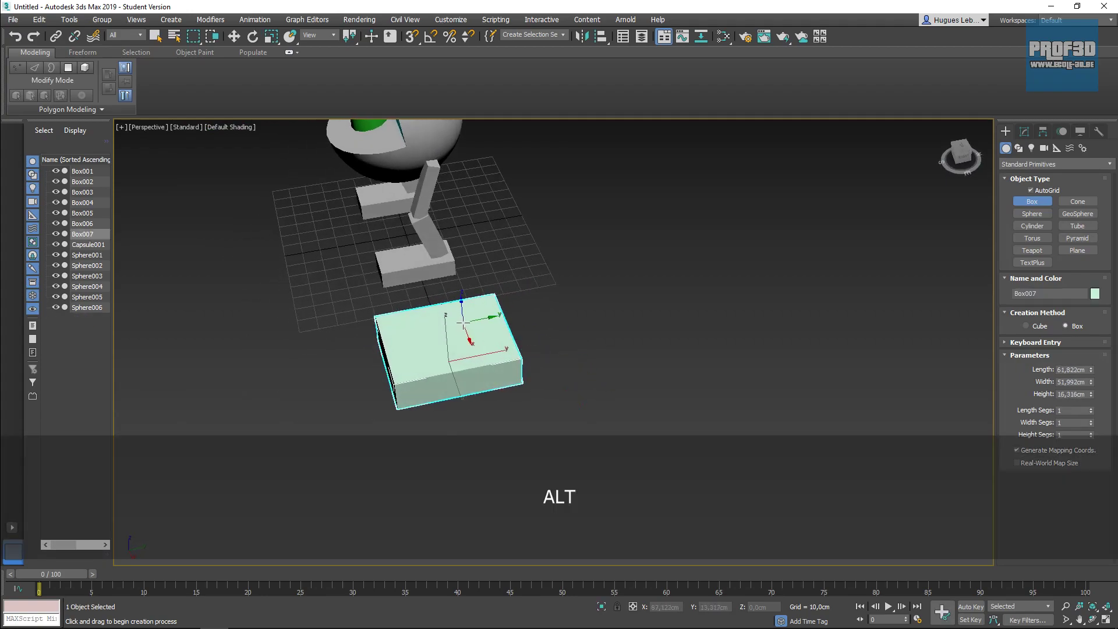
pyautogui.moveTo(463, 320); pyautogui.dragTo(509, 350)
pyautogui.click(514, 231)
pyautogui.moveTo(464, 225); pyautogui.dragTo(502, 247)
pyautogui.click(504, 142)
pyautogui.keyDown('alt'); pyautogui.moveTo(559, 291); pyautogui.dragTo(673, 375, button='middle'); pyautogui.keyUp('alt')
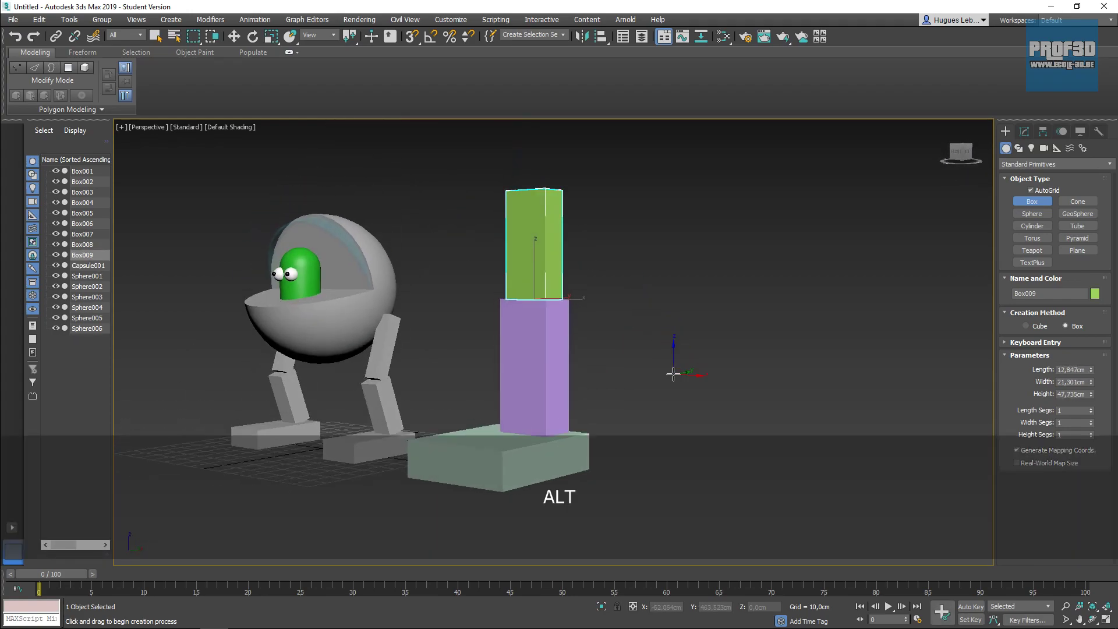
# Link the foot box to the purple lower leg, and the lower leg to the green upper leg.
pyautogui.click(252, 36)
pyautogui.moveTo(671, 302)
pyautogui.keyDown('alt'); pyautogui.mouseDown(button='middle')
pyautogui.moveTo(684, 320)
pyautogui.moveTo(662, 319)
pyautogui.mouseUp(button='middle'); pyautogui.keyUp('alt')
pyautogui.click(575, 394)
pyautogui.keyDown('alt'); pyautogui.moveTo(575, 393); pyautogui.dragTo(620, 383, button='middle'); pyautogui.keyUp('alt')
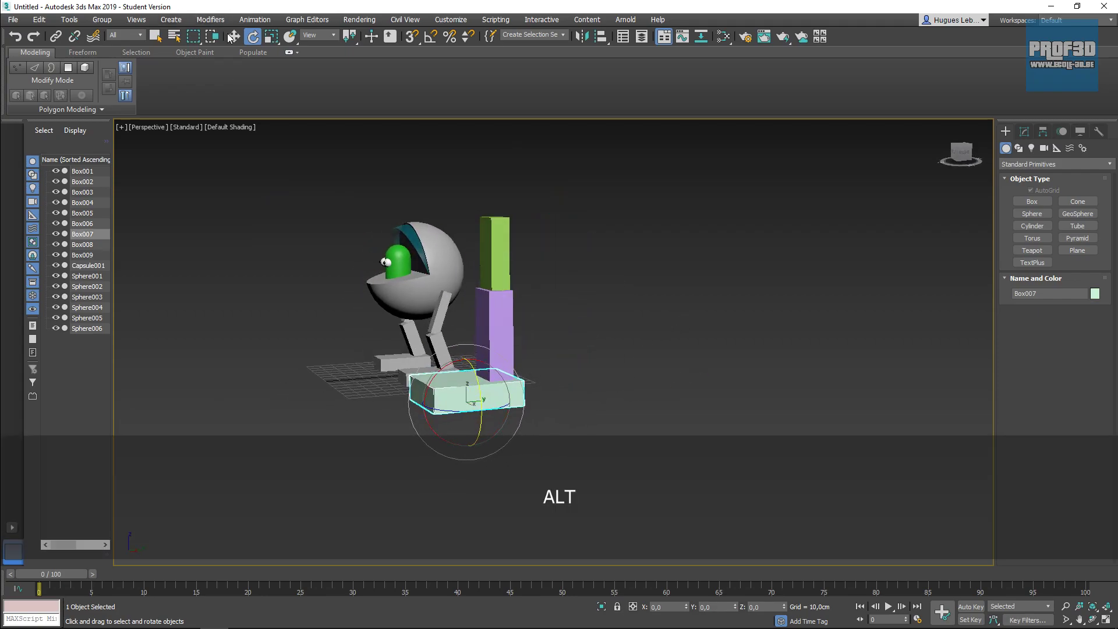
pyautogui.click(56, 37)
pyautogui.moveTo(465, 391); pyautogui.dragTo(494, 251)
# Rotate the green upper leg and the purple lower leg to test how the linked chain pivots.
pyautogui.press('e')
pyautogui.click(495, 253)
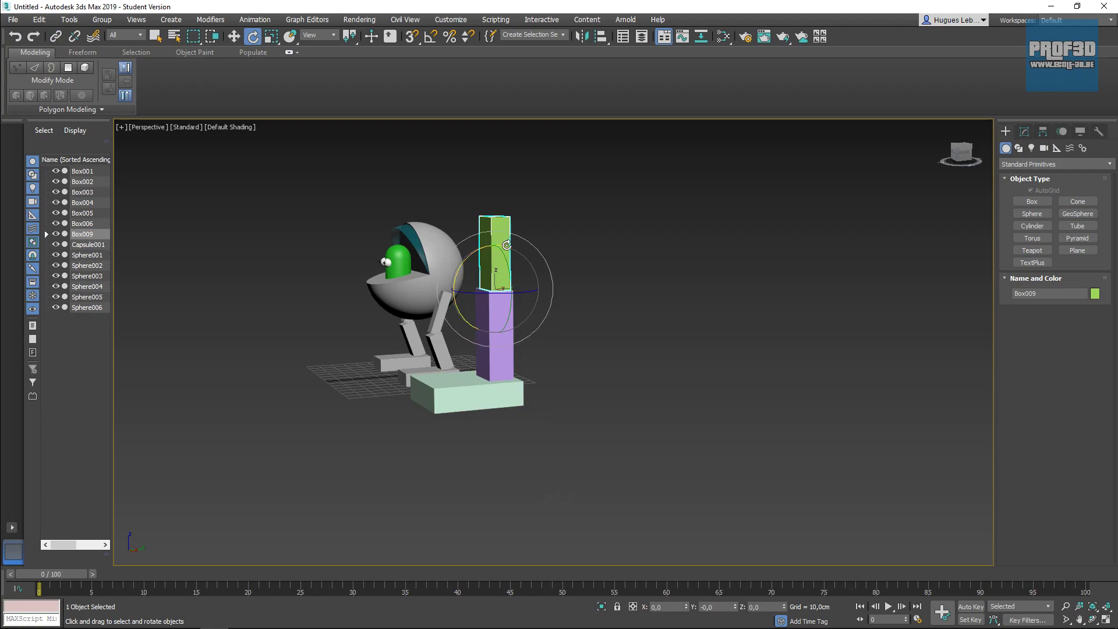
pyautogui.moveTo(506, 245); pyautogui.dragTo(561, 267)
pyautogui.click(505, 345)
pyautogui.click(479, 319)
pyautogui.moveTo(411, 322); pyautogui.dragTo(439, 401)
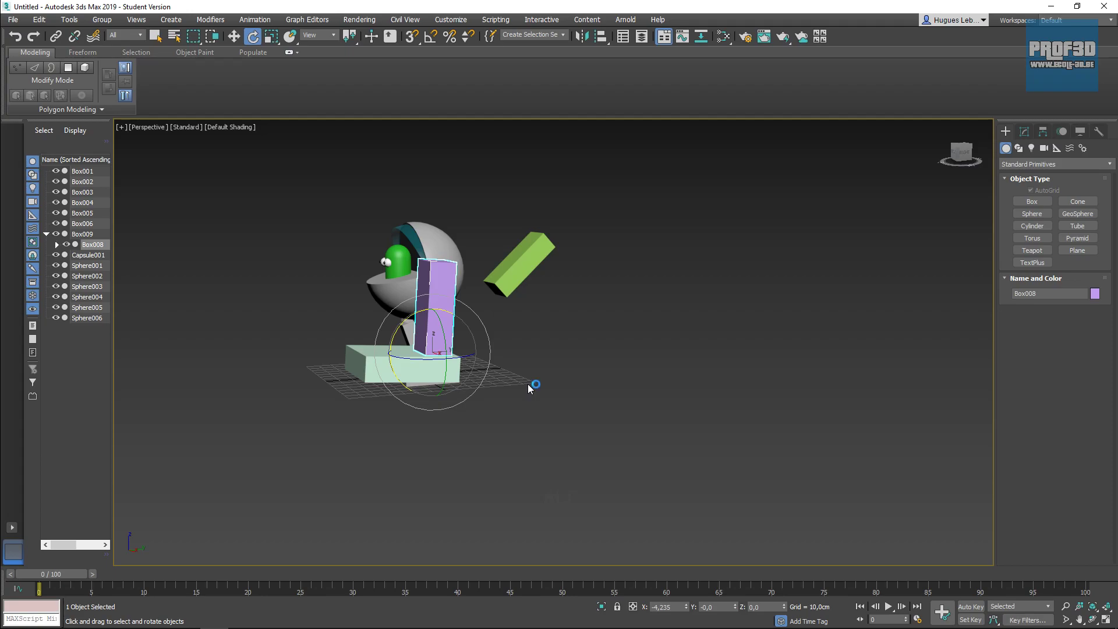
pyautogui.keyDown('alt'); pyautogui.moveTo(489, 369); pyautogui.dragTo(431, 334, button='middle'); pyautogui.keyUp('alt')
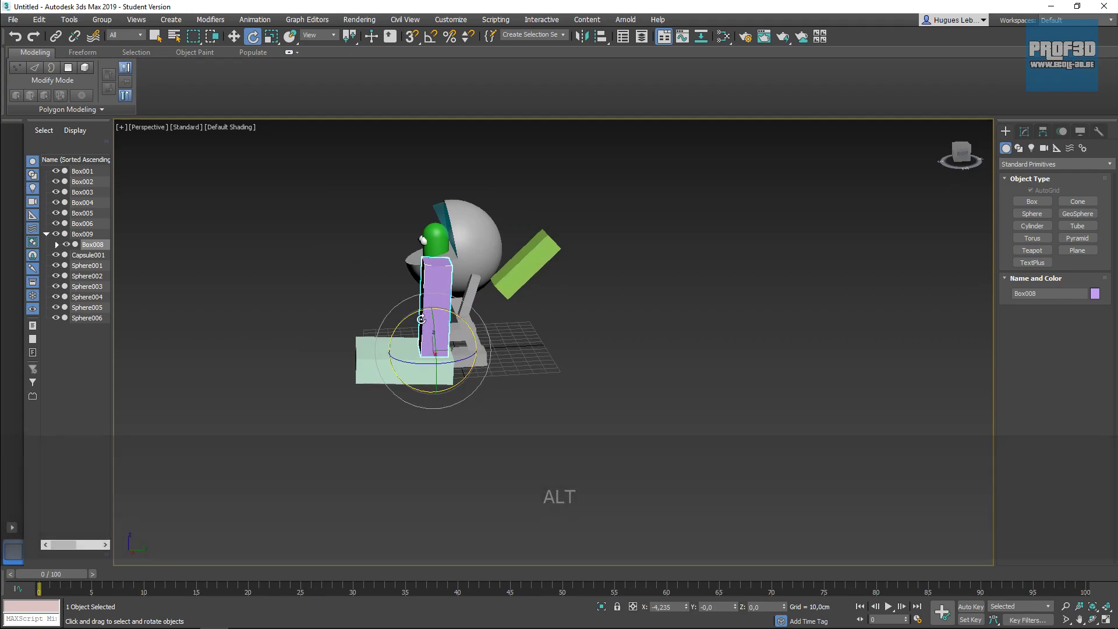
pyautogui.moveTo(524, 359)
pyautogui.keyDown('alt'); pyautogui.mouseDown(button='middle')
pyautogui.moveTo(519, 383)
pyautogui.moveTo(538, 361)
pyautogui.mouseUp(button='middle'); pyautogui.keyUp('alt')
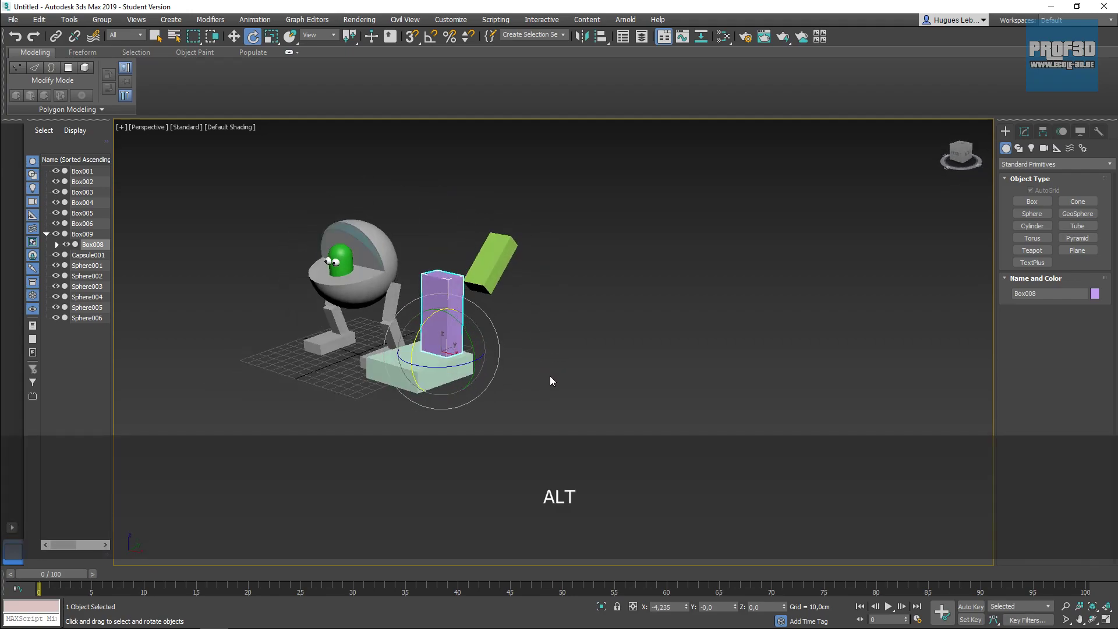
# Undo the test rotations of the linked leg boxes until the leg stands upright.
pyautogui.hotkey('ctrl', 'z')
pyautogui.hotkey('ctrl', 'z')
pyautogui.hotkey('ctrl', 'z')
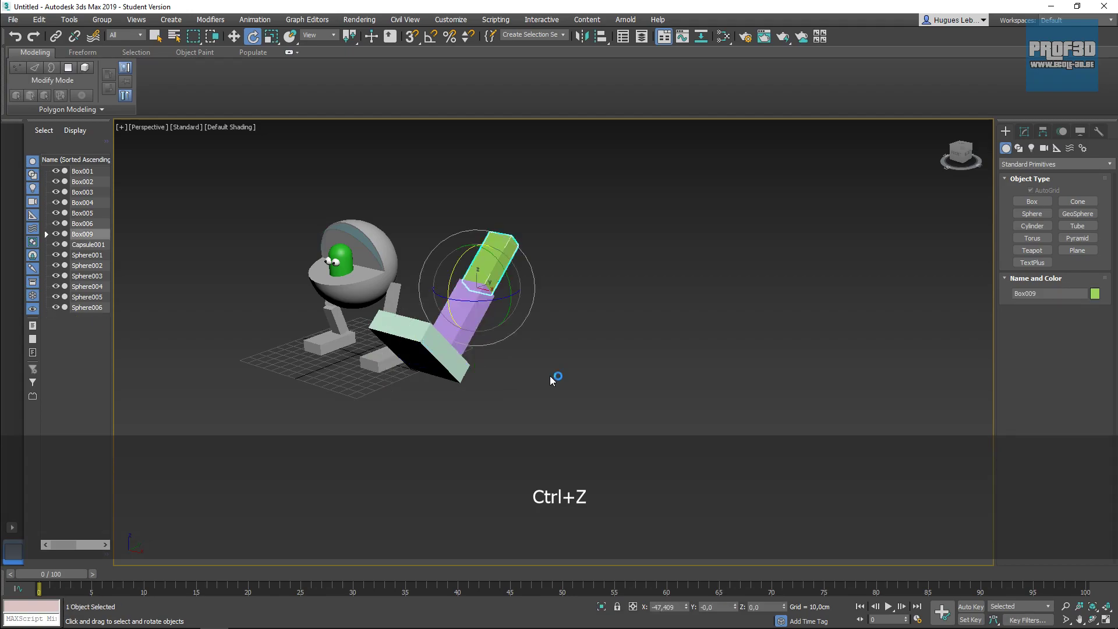
pyautogui.hotkey('ctrl', 'z')
pyautogui.hotkey('ctrl', 'z')
# Turn on Affect Pivot Only and move the green upper leg's pivot up to its top end.
pyautogui.keyDown('alt'); pyautogui.moveTo(564, 372); pyautogui.dragTo(548, 350, button='middle'); pyautogui.keyUp('alt')
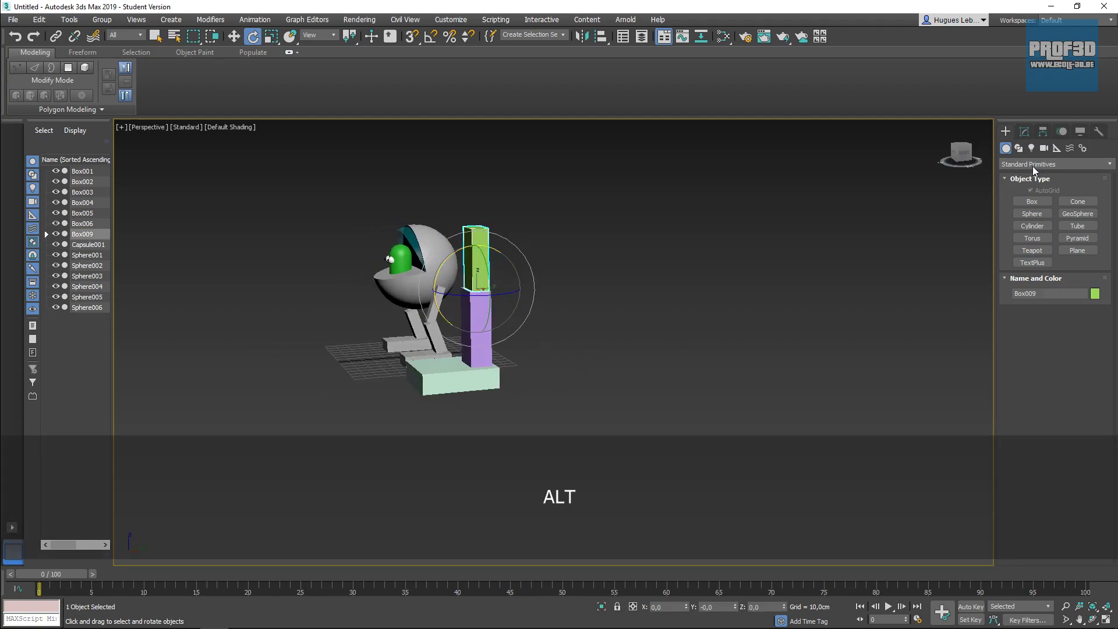
pyautogui.click(1043, 132)
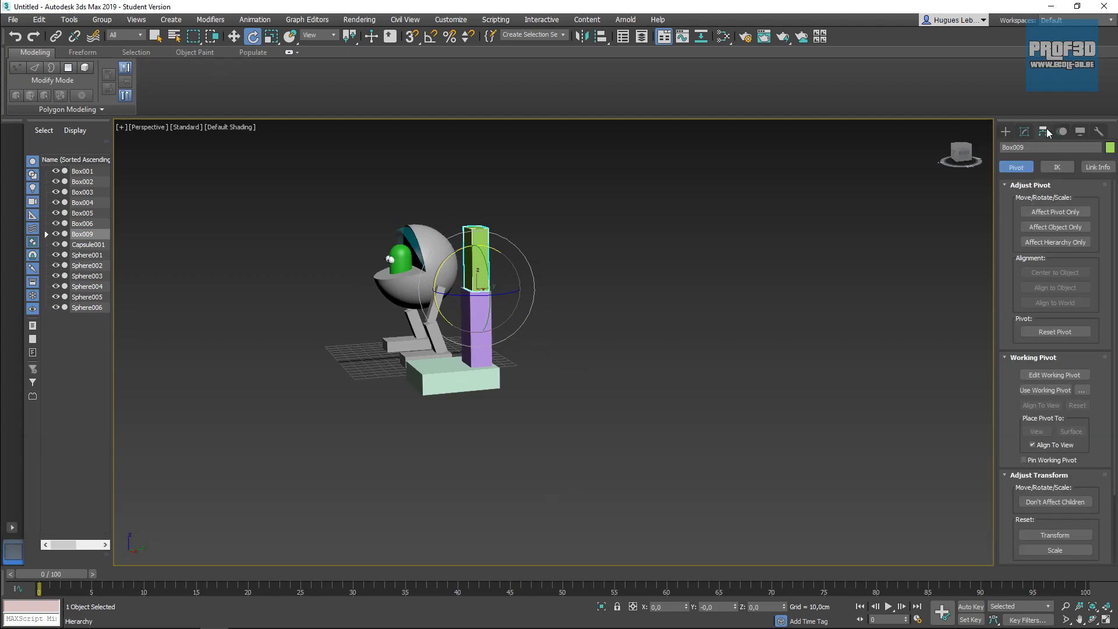
pyautogui.click(1055, 212)
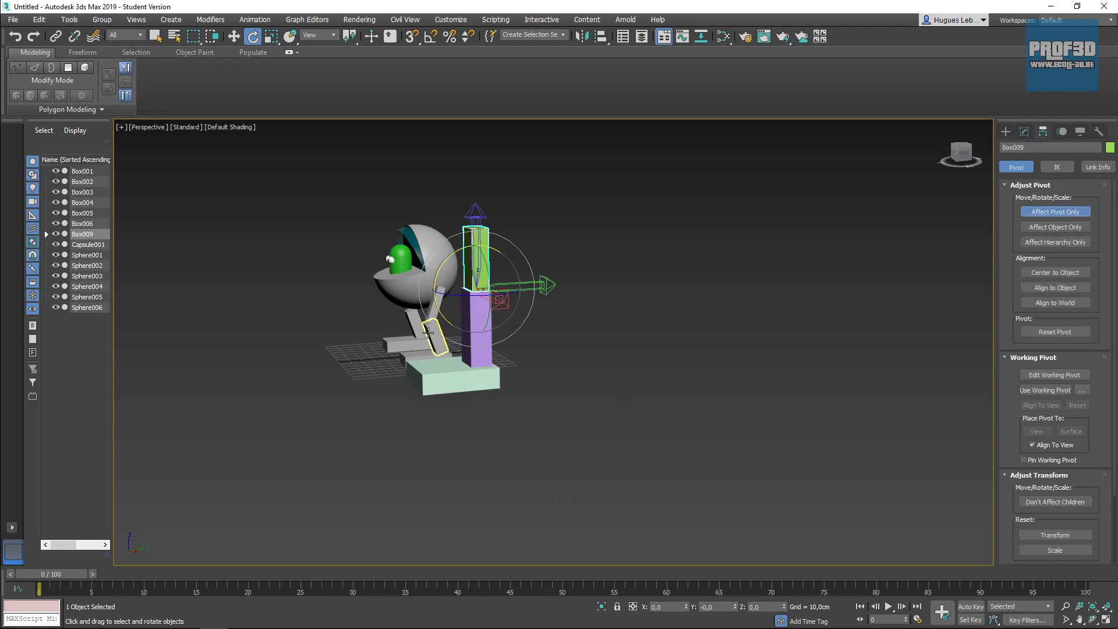
pyautogui.press('w')
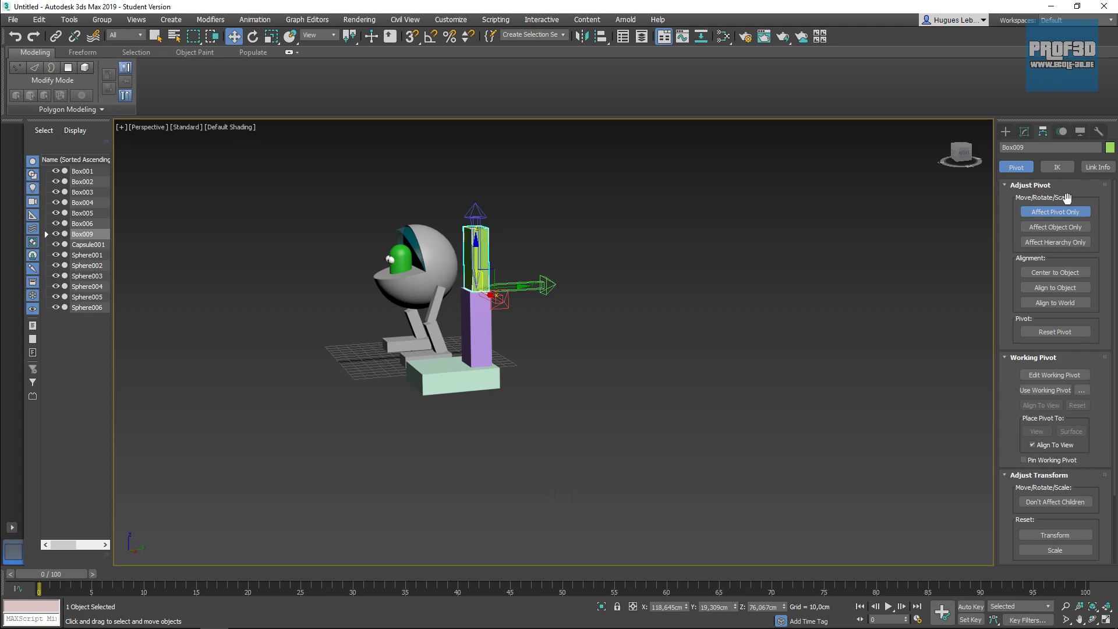
pyautogui.moveTo(479, 253); pyautogui.dragTo(482, 187)
# Move the purple lower leg's pivot up to the knee joint, centred where it meets the green box.
pyautogui.click(480, 312)
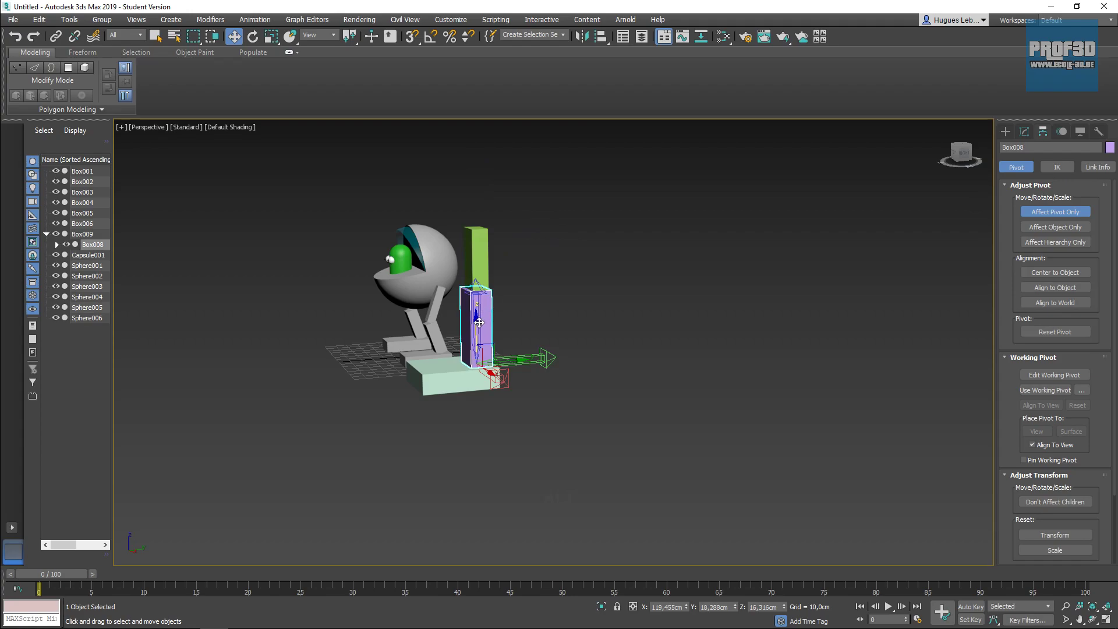
pyautogui.moveTo(477, 286); pyautogui.dragTo(478, 250)
pyautogui.keyDown('alt'); pyautogui.moveTo(556, 393); pyautogui.dragTo(571, 418, button='middle'); pyautogui.keyUp('alt')
pyautogui.scroll(6, 457, 287)
pyautogui.moveTo(564, 288); pyautogui.dragTo(560, 298)
pyautogui.scroll(-6, 640, 438)
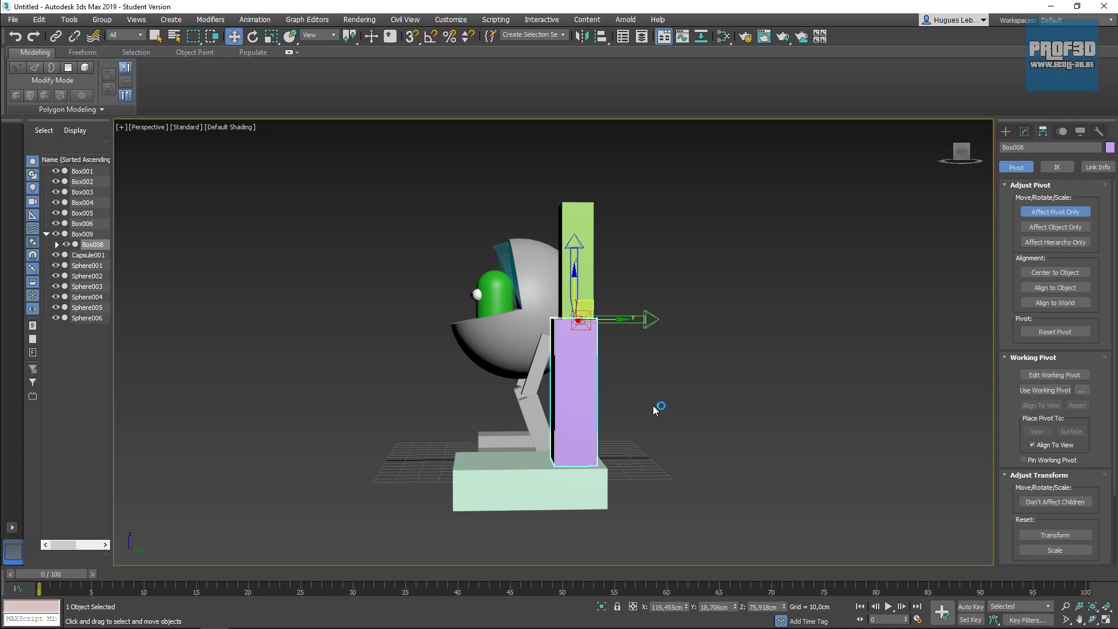
# Move the foot box's pivot to the ankle, where the purple lower leg meets the foot.
pyautogui.click(554, 475)
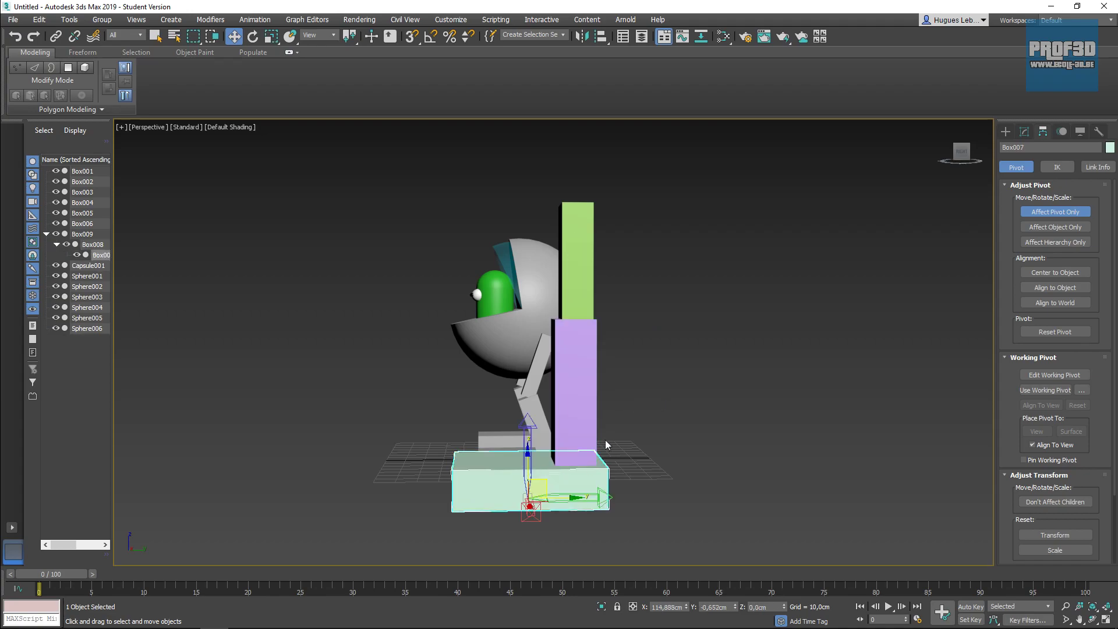
pyautogui.moveTo(552, 478); pyautogui.dragTo(596, 429)
pyautogui.keyDown('alt'); pyautogui.moveTo(605, 442); pyautogui.dragTo(628, 459, button='middle'); pyautogui.keyUp('alt')
pyautogui.moveTo(585, 441); pyautogui.dragTo(587, 447)
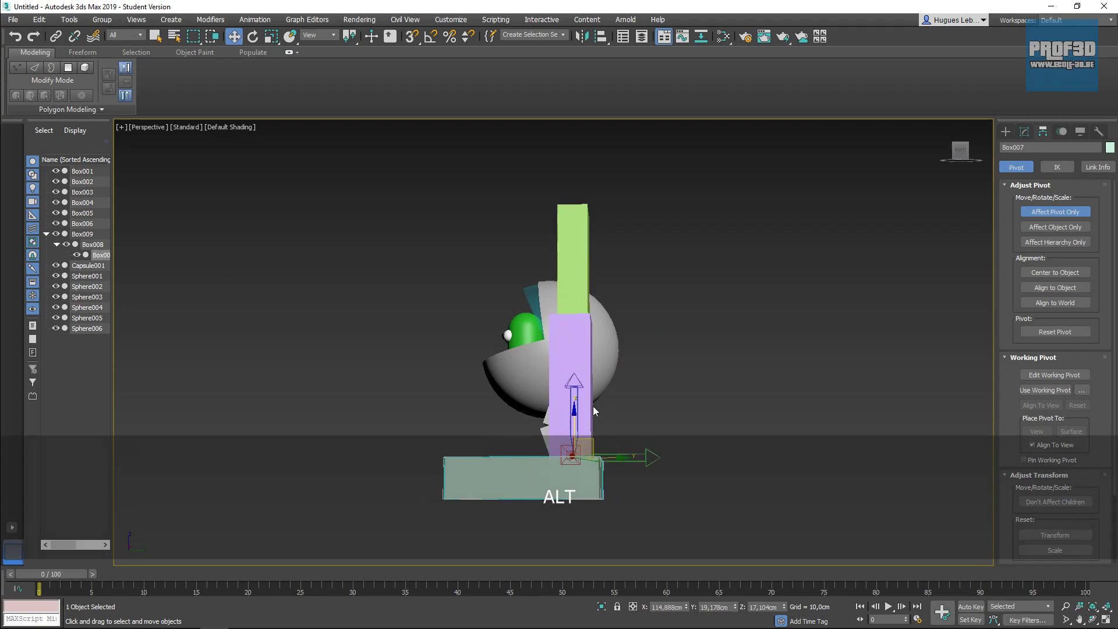
pyautogui.keyDown('alt'); pyautogui.moveTo(594, 412); pyautogui.dragTo(628, 427, button='middle'); pyautogui.keyUp('alt')
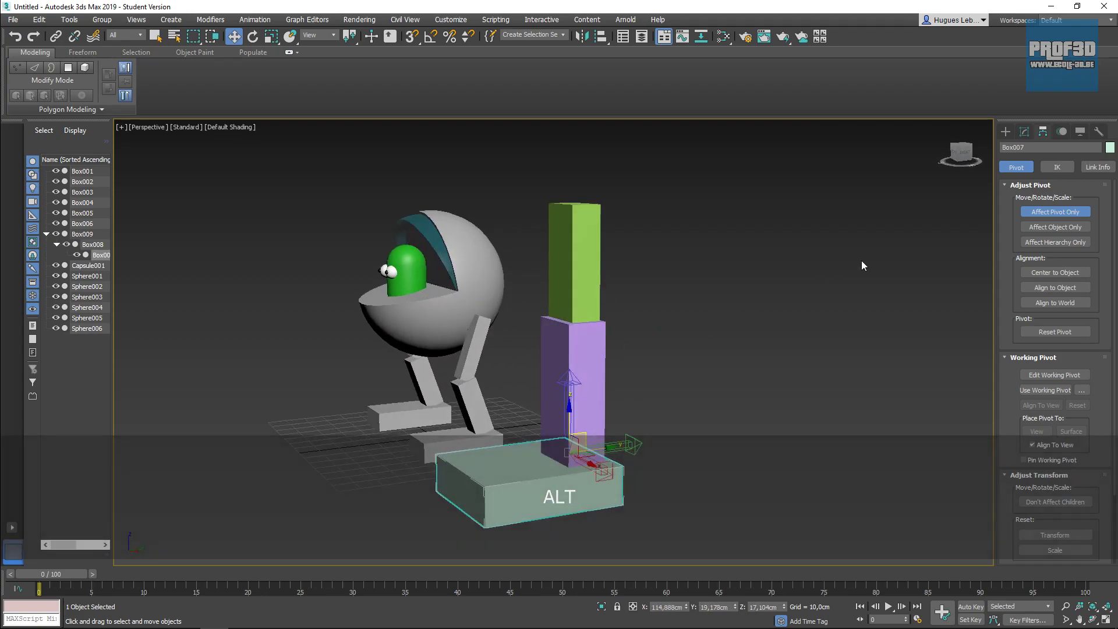
# Turn off Affect Pivot Only and test-rotate the green upper leg, the purple lower leg and the foot box around their pivots.
pyautogui.click(1055, 212)
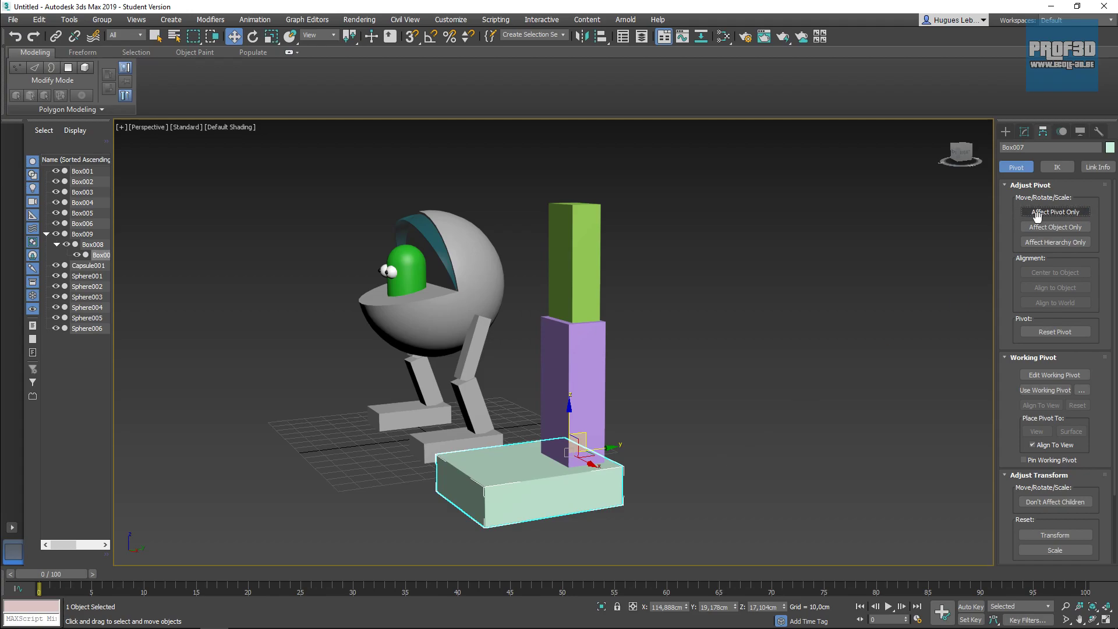
pyautogui.click(253, 36)
pyautogui.click(574, 249)
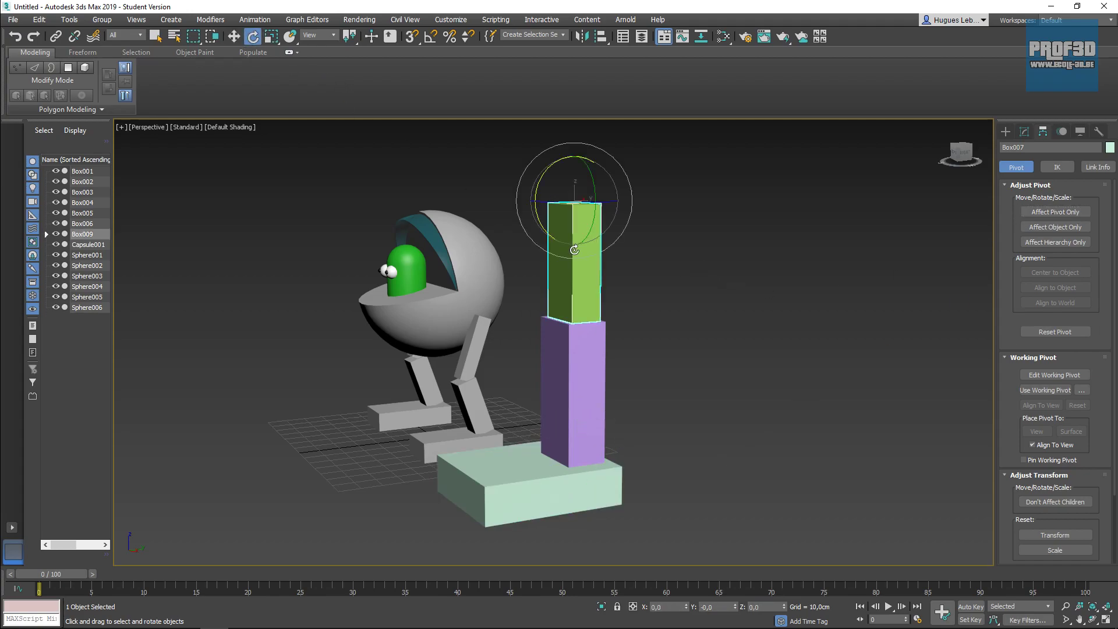
pyautogui.moveTo(534, 191); pyautogui.dragTo(588, 145)
pyautogui.click(484, 303)
pyautogui.moveTo(466, 291); pyautogui.dragTo(563, 440)
pyautogui.click(563, 441)
pyautogui.moveTo(542, 372); pyautogui.dragTo(617, 433)
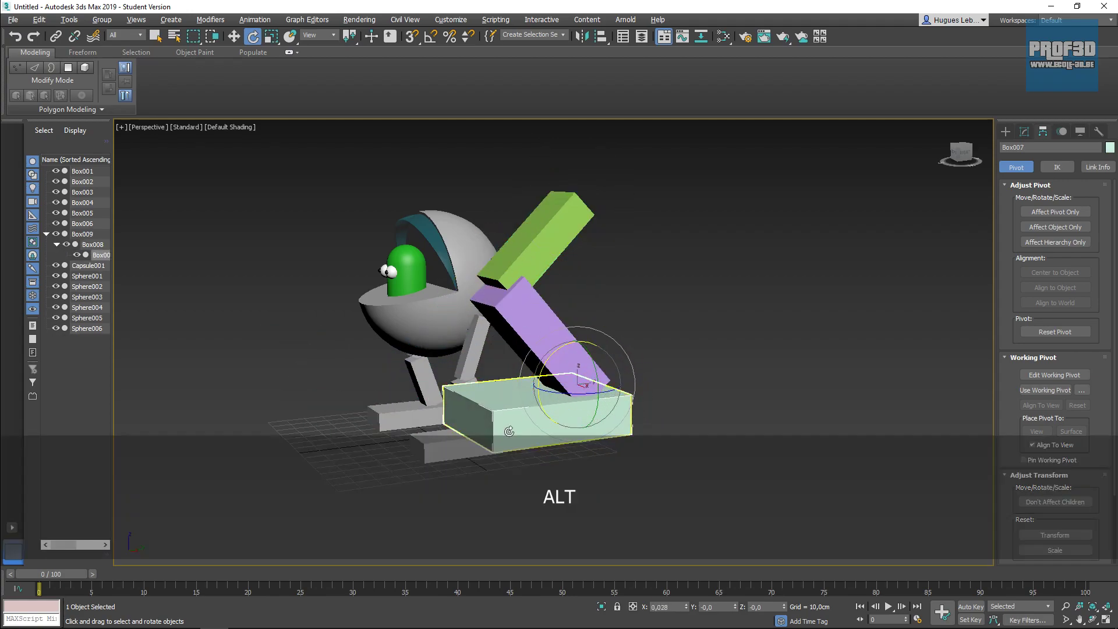
# Delete the whole demonstration leg made of the green, purple and foot boxes.
pyautogui.keyDown('alt'); pyautogui.moveTo(510, 430); pyautogui.dragTo(671, 367, button='middle'); pyautogui.keyUp('alt')
pyautogui.doubleClick(543, 262)
pyautogui.press('Delete')
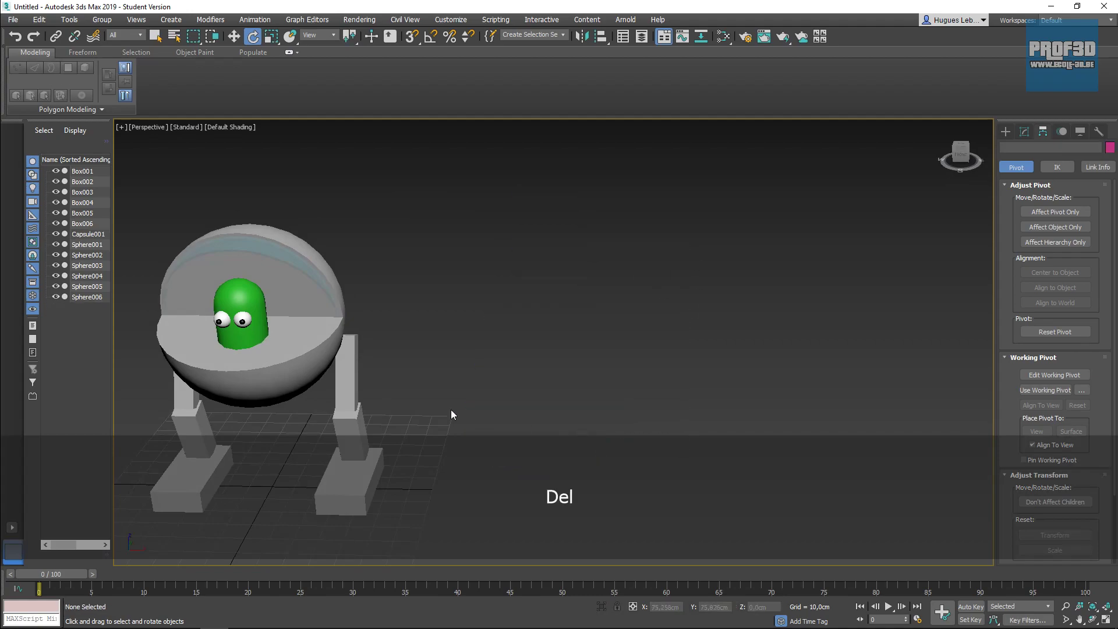
# Delete the three boxes of the robot's right leg, keeping only the leg on its other side.
pyautogui.keyDown('alt'); pyautogui.moveTo(463, 411); pyautogui.dragTo(547, 372, button='middle'); pyautogui.keyUp('alt')
pyautogui.click(495, 348)
pyautogui.keyDown('alt'); pyautogui.moveTo(495, 348); pyautogui.dragTo(554, 391, button='middle'); pyautogui.keyUp('alt')
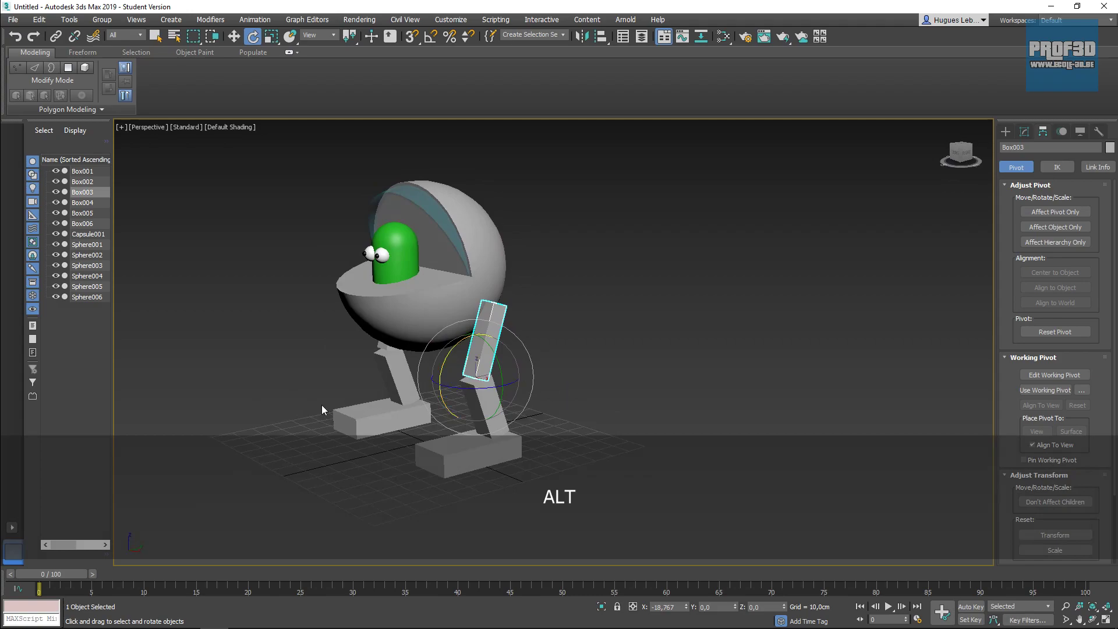
pyautogui.keyDown('alt'); pyautogui.moveTo(324, 406); pyautogui.dragTo(397, 407, button='middle'); pyautogui.keyUp('alt')
pyautogui.click(264, 376)
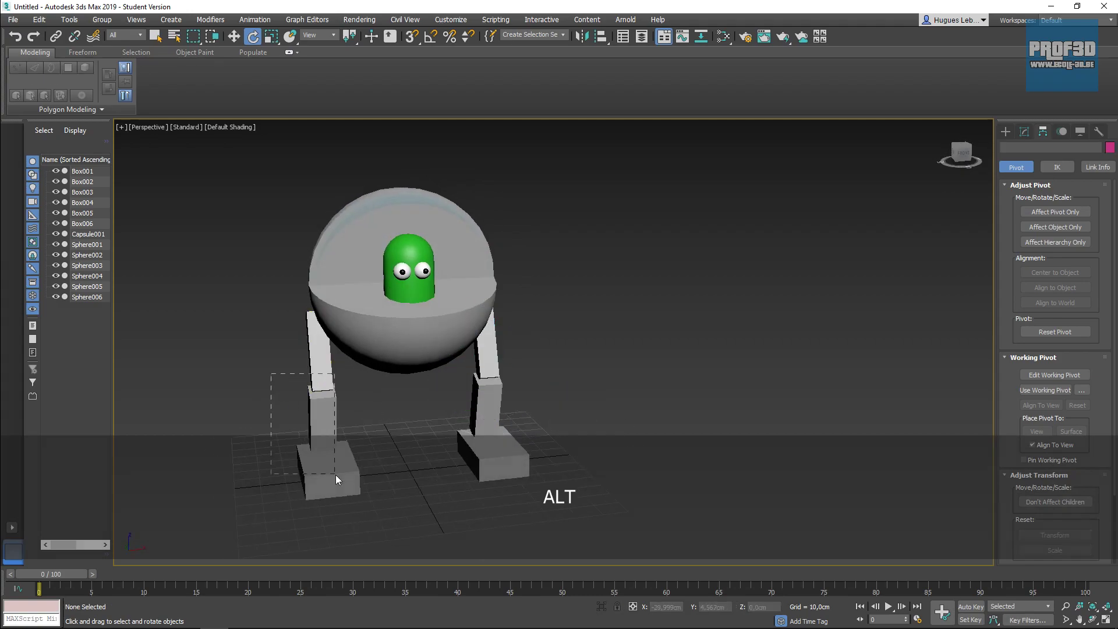
pyautogui.moveTo(336, 474); pyautogui.dragTo(337, 475)
pyautogui.press('Delete')
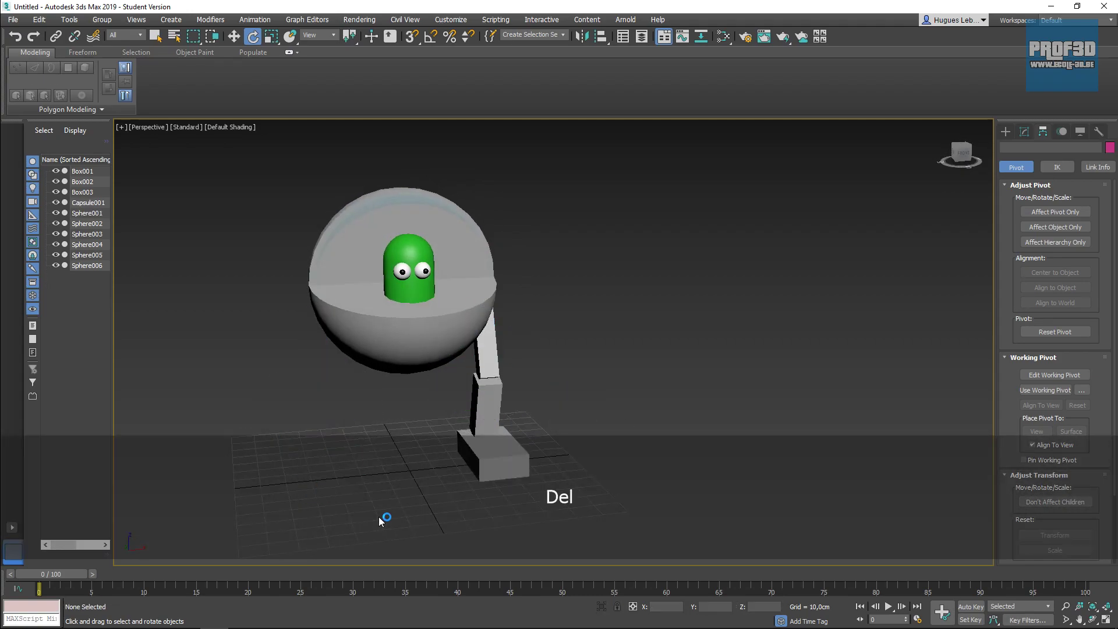
# Examine the parts of the robot's cockpit by selecting the body sphere, the glass canopy and the green capsule.
pyautogui.keyDown('alt'); pyautogui.moveTo(598, 379); pyautogui.dragTo(263, 306, button='middle'); pyautogui.keyUp('alt')
pyautogui.click(321, 304)
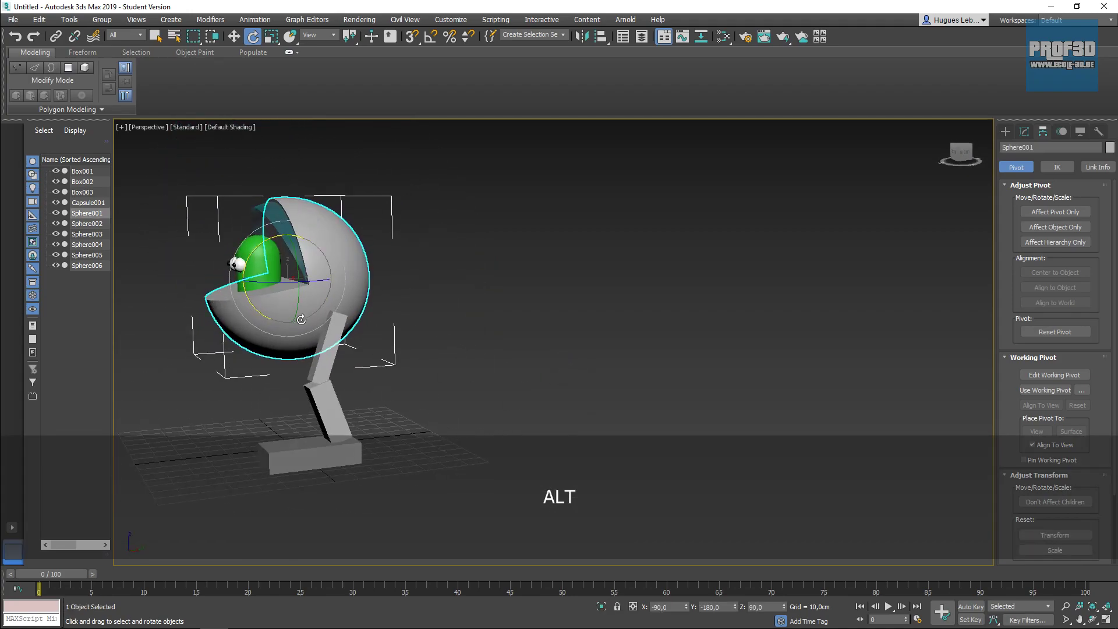
pyautogui.moveTo(365, 330); pyautogui.dragTo(453, 411, button='middle')
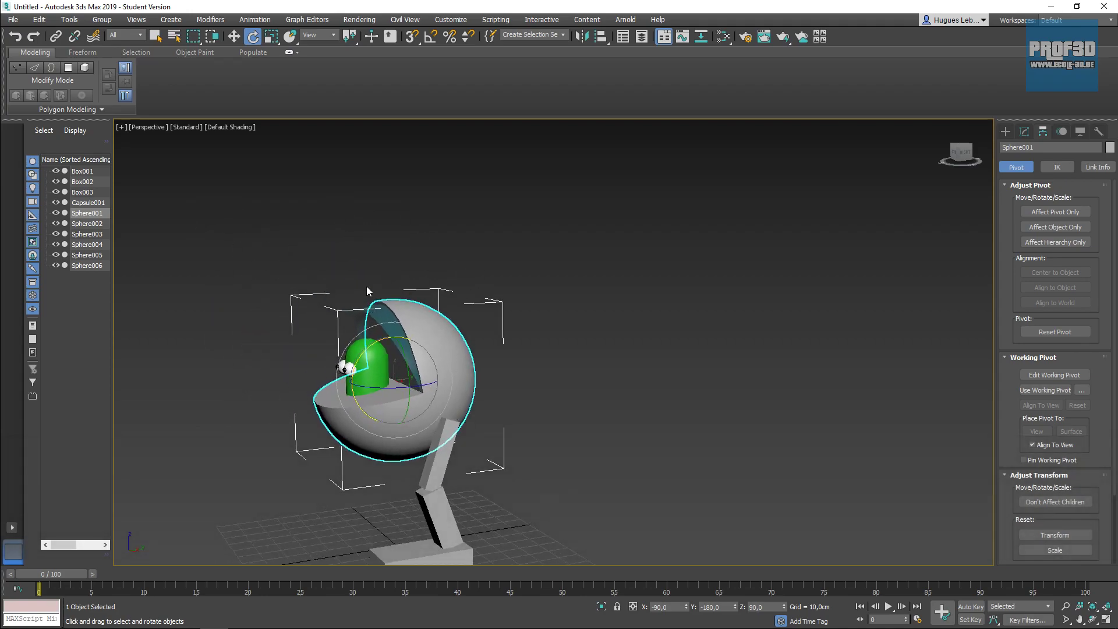
pyautogui.click(379, 315)
pyautogui.keyDown('alt'); pyautogui.moveTo(380, 315); pyautogui.dragTo(479, 410, button='middle'); pyautogui.keyUp('alt')
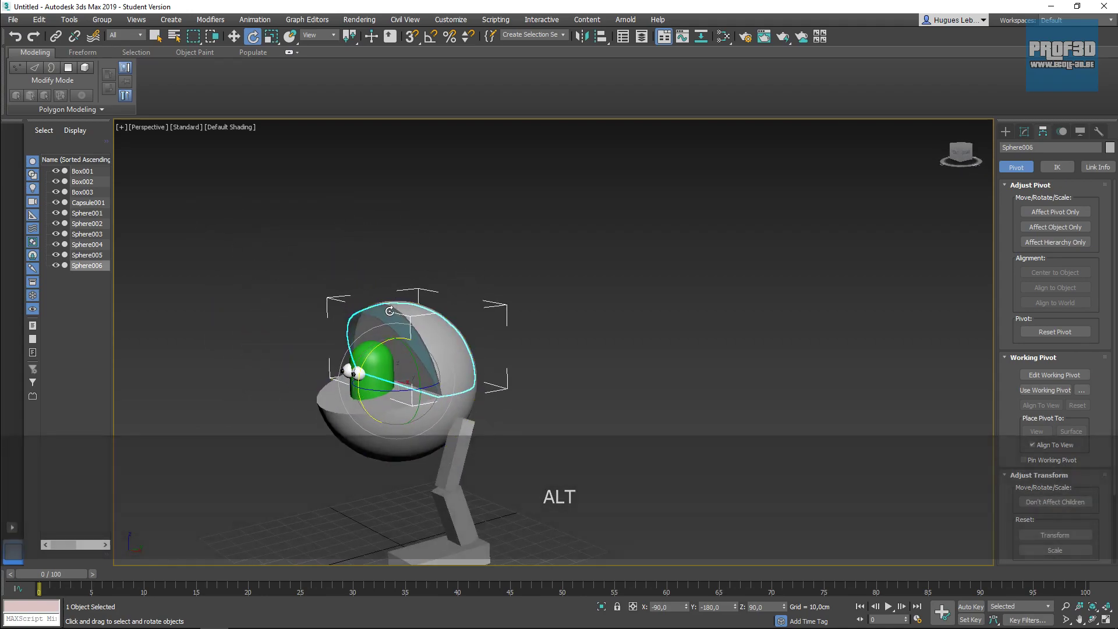
pyautogui.scroll(3, 525, 375)
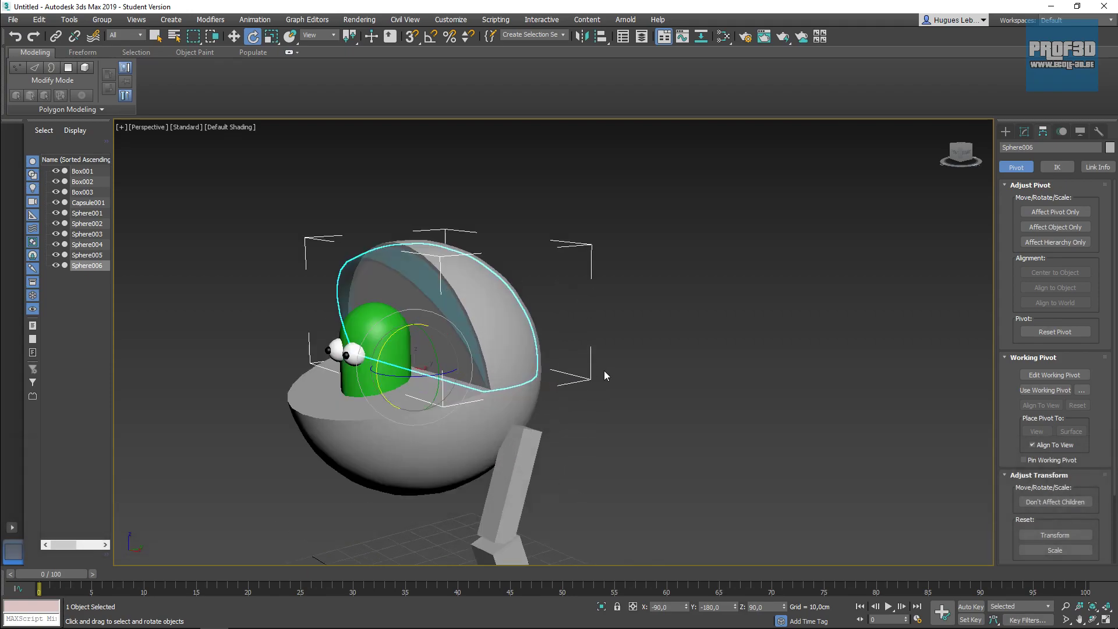
pyautogui.click(374, 327)
pyautogui.keyDown('alt'); pyautogui.moveTo(574, 385); pyautogui.dragTo(634, 403, button='middle'); pyautogui.keyUp('alt')
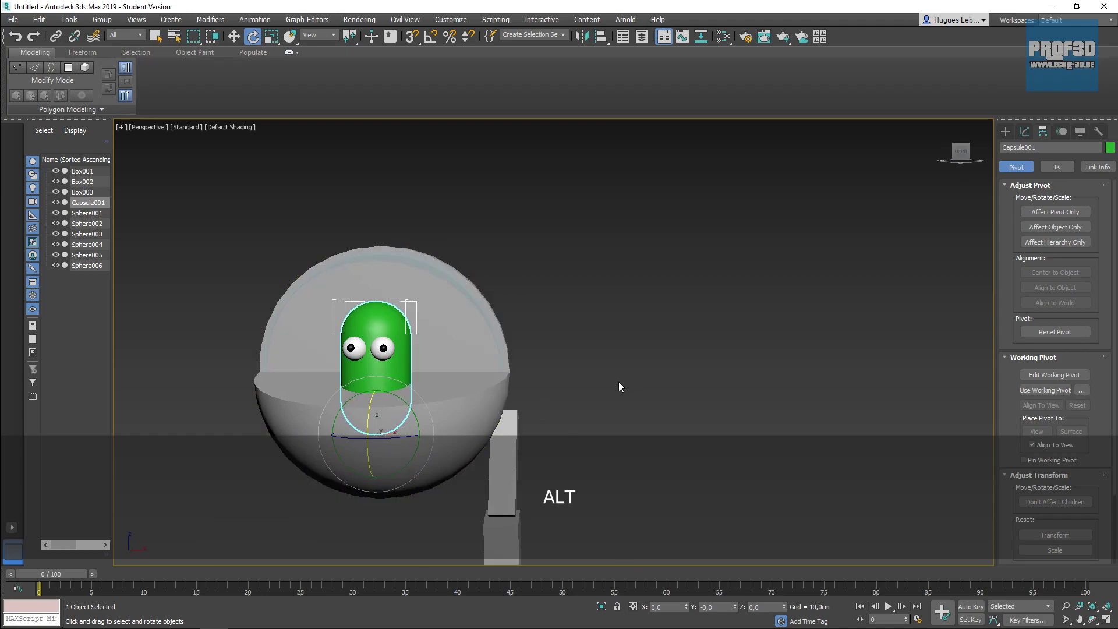
# Link each black pupil to its white eyeball as parent.
pyautogui.click(383, 344)
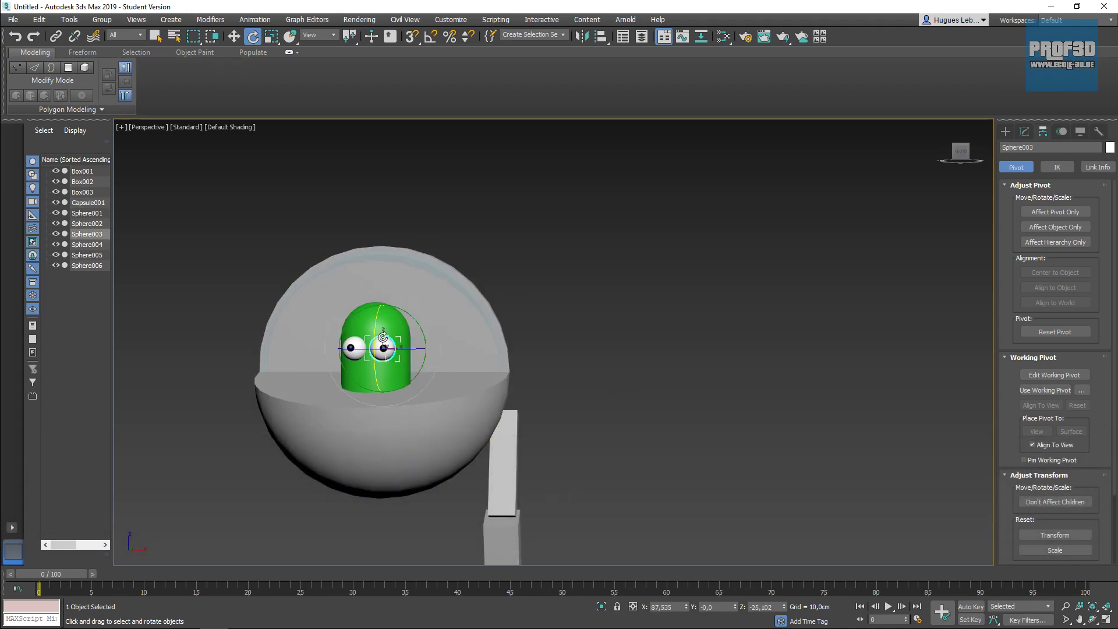
pyautogui.scroll(5, 451, 367)
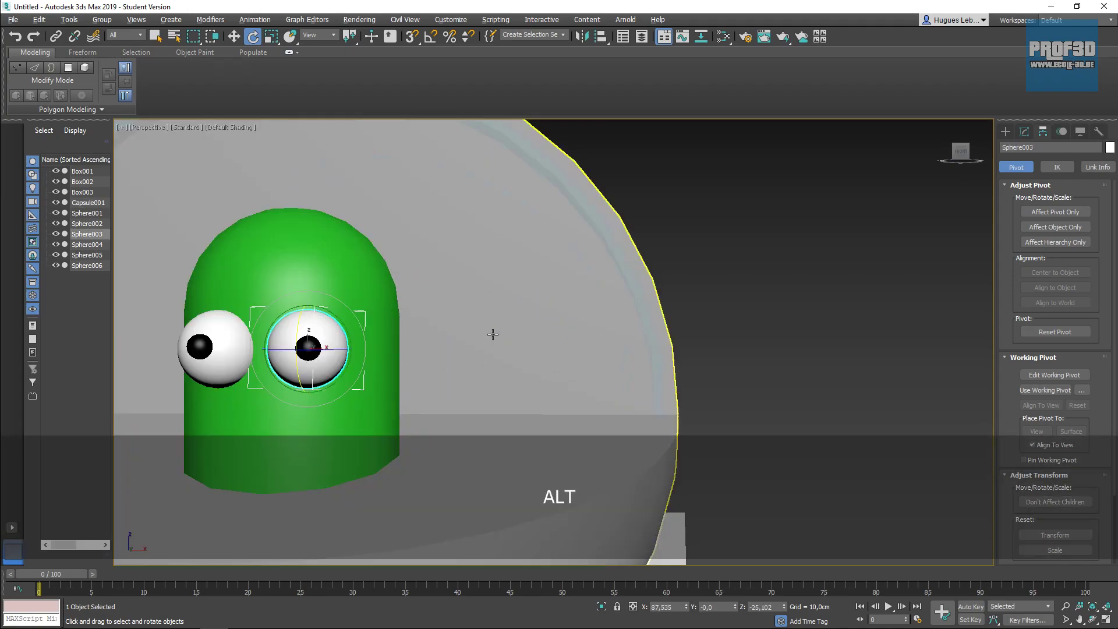
pyautogui.keyDown('alt'); pyautogui.moveTo(492, 332); pyautogui.dragTo(424, 407, button='middle'); pyautogui.keyUp('alt')
pyautogui.click(247, 285)
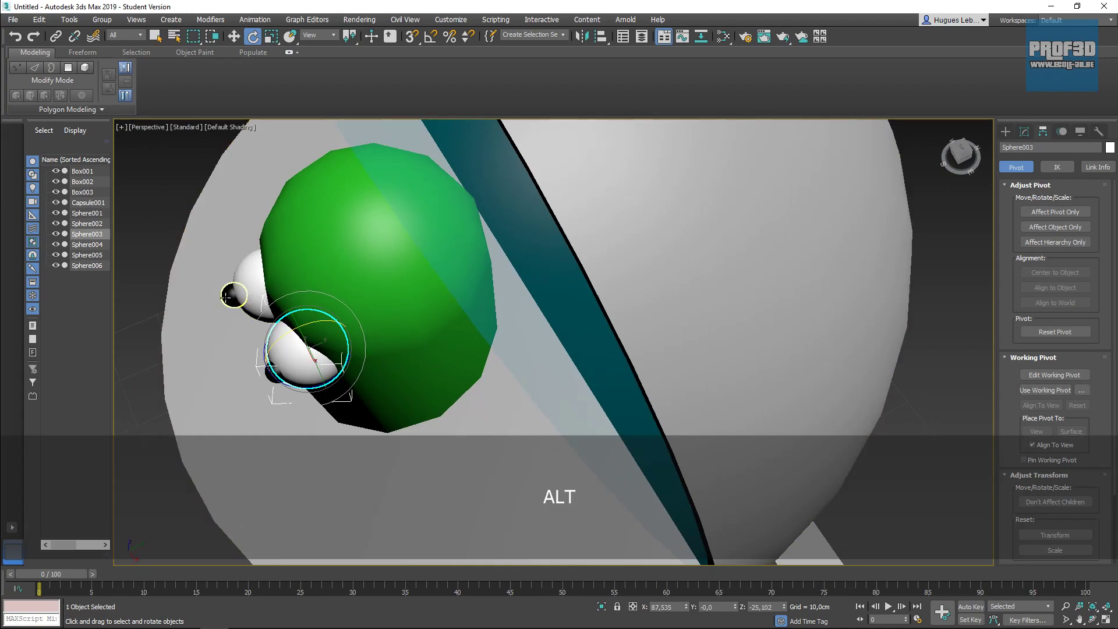
pyautogui.keyDown('alt'); pyautogui.moveTo(247, 286); pyautogui.dragTo(232, 348, button='middle'); pyautogui.keyUp('alt')
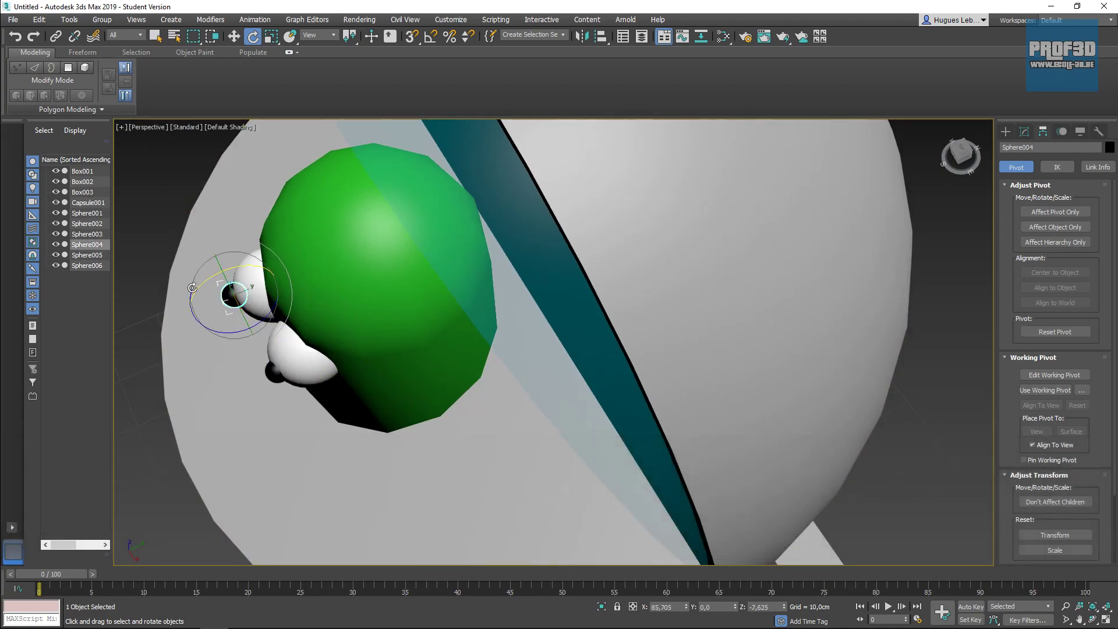
pyautogui.click(54, 36)
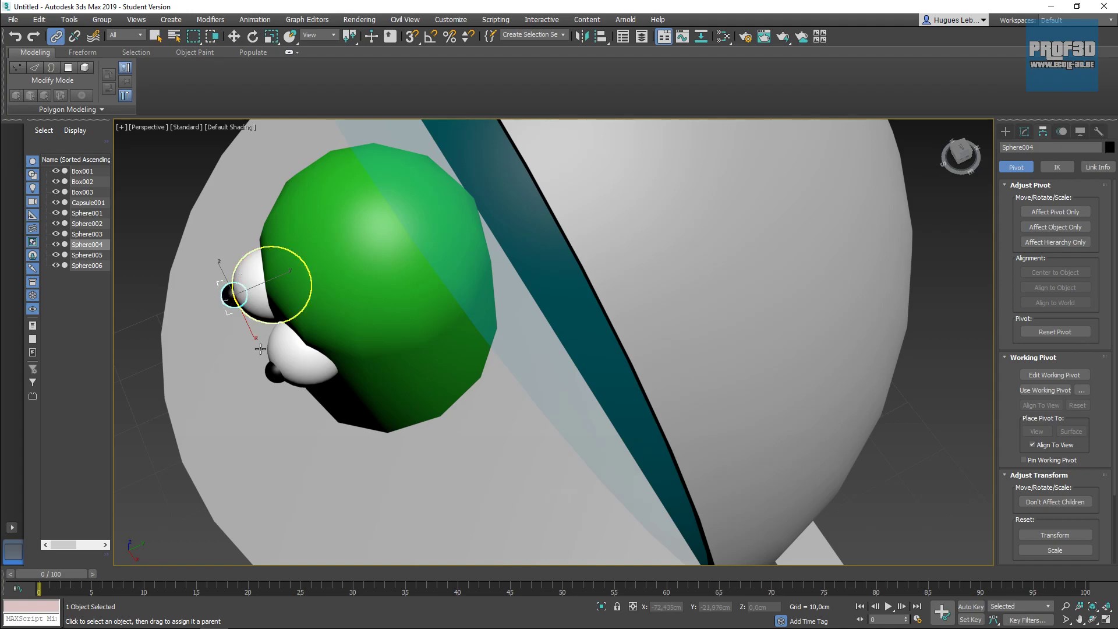
pyautogui.moveTo(278, 372); pyautogui.dragTo(313, 369)
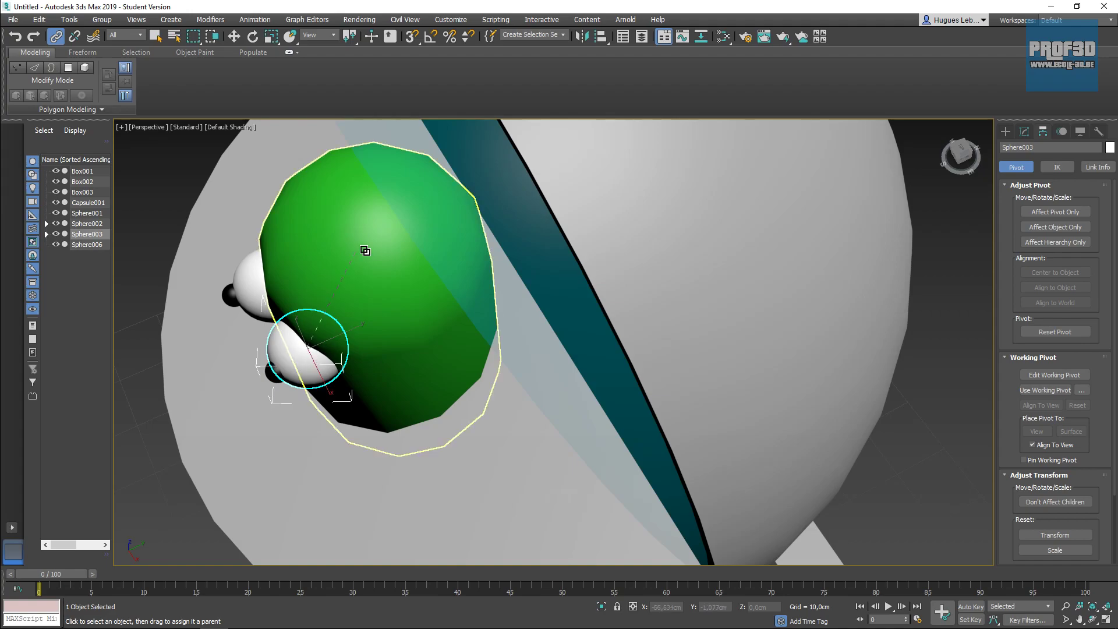
# Link both white eyeballs to the green capsule, and leave the linking tool.
pyautogui.moveTo(365, 250); pyautogui.dragTo(338, 249)
pyautogui.scroll(-5, 429, 379)
pyautogui.keyDown('alt'); pyautogui.moveTo(429, 379); pyautogui.dragTo(475, 325, button='middle'); pyautogui.keyUp('alt')
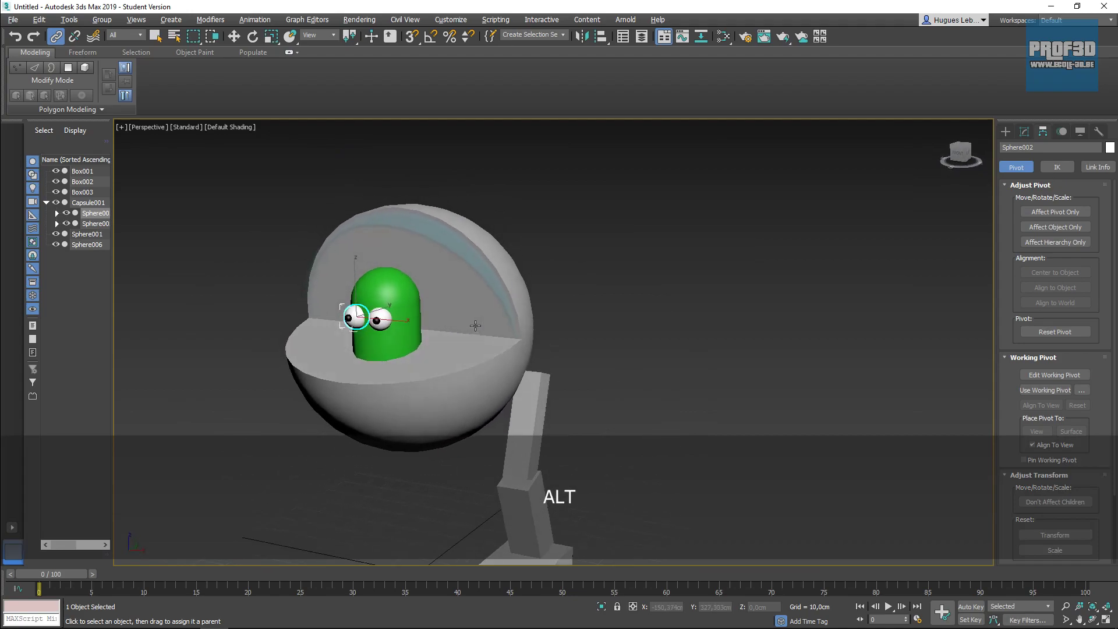
pyautogui.click(233, 37)
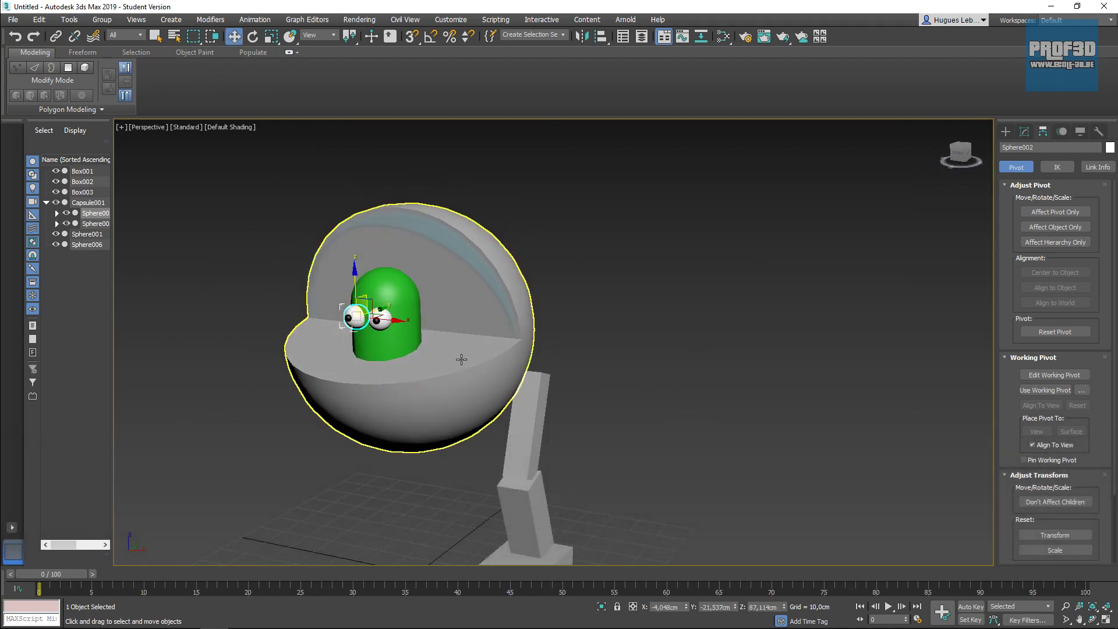
# Link the green capsule and the glass canopy to the large body sphere as parent.
pyautogui.click(56, 36)
pyautogui.moveTo(393, 289); pyautogui.dragTo(496, 381)
pyautogui.click(437, 237)
pyautogui.moveTo(437, 238); pyautogui.dragTo(467, 401)
pyautogui.click(234, 36)
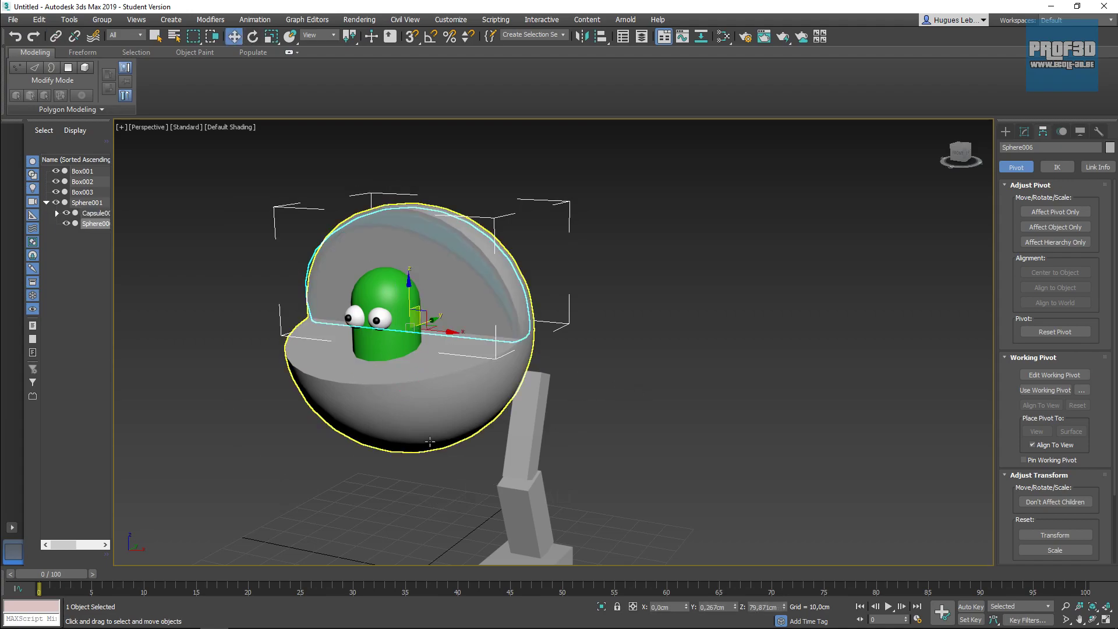
# Test the hierarchy by rotating the body sphere and the green capsule, undoing each rotation.
pyautogui.click(424, 402)
pyautogui.click(252, 36)
pyautogui.moveTo(420, 314); pyautogui.dragTo(427, 298)
pyautogui.hotkey('ctrl', 'z')
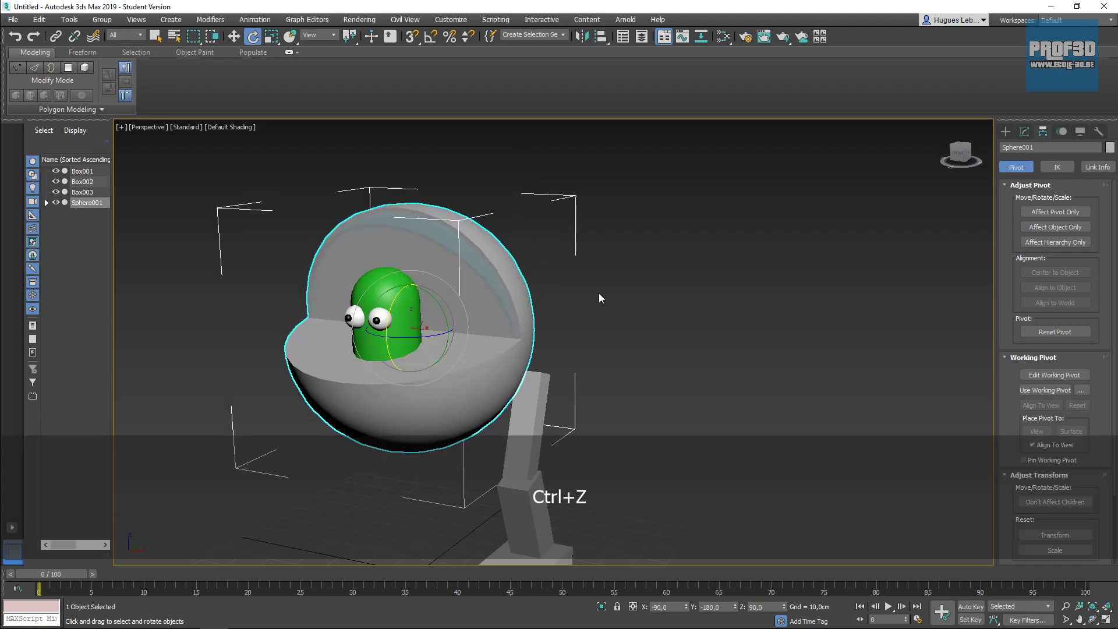
pyautogui.click(405, 394)
pyautogui.moveTo(405, 394); pyautogui.dragTo(438, 396)
pyautogui.hotkey('ctrl', 'z')
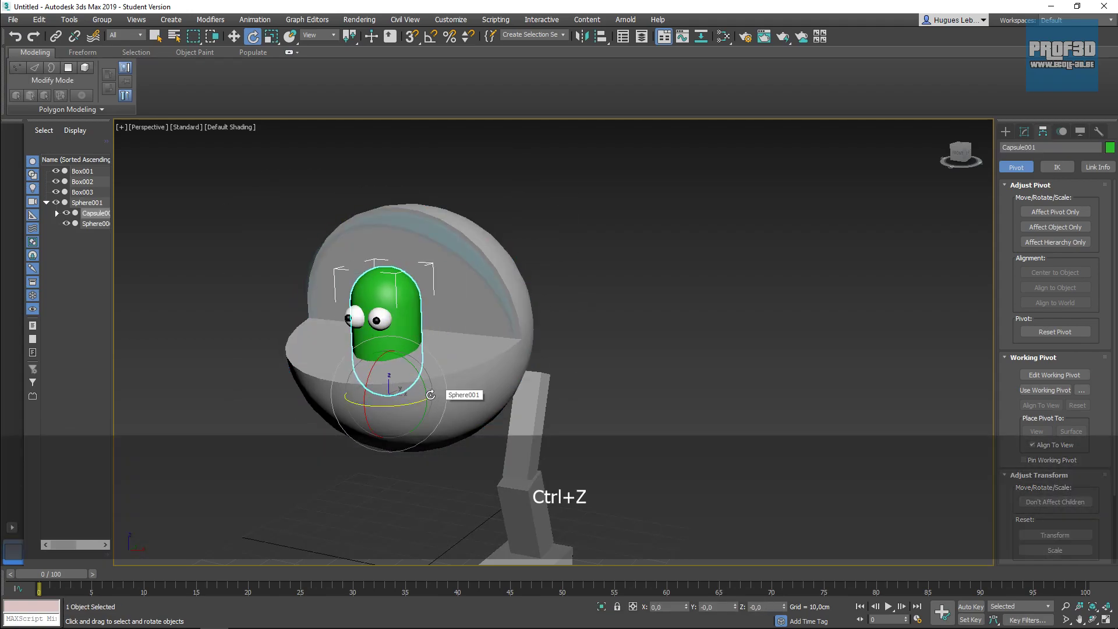
# Rotate the two white eyeballs slightly so that both pupils look straight ahead.
pyautogui.click(373, 310)
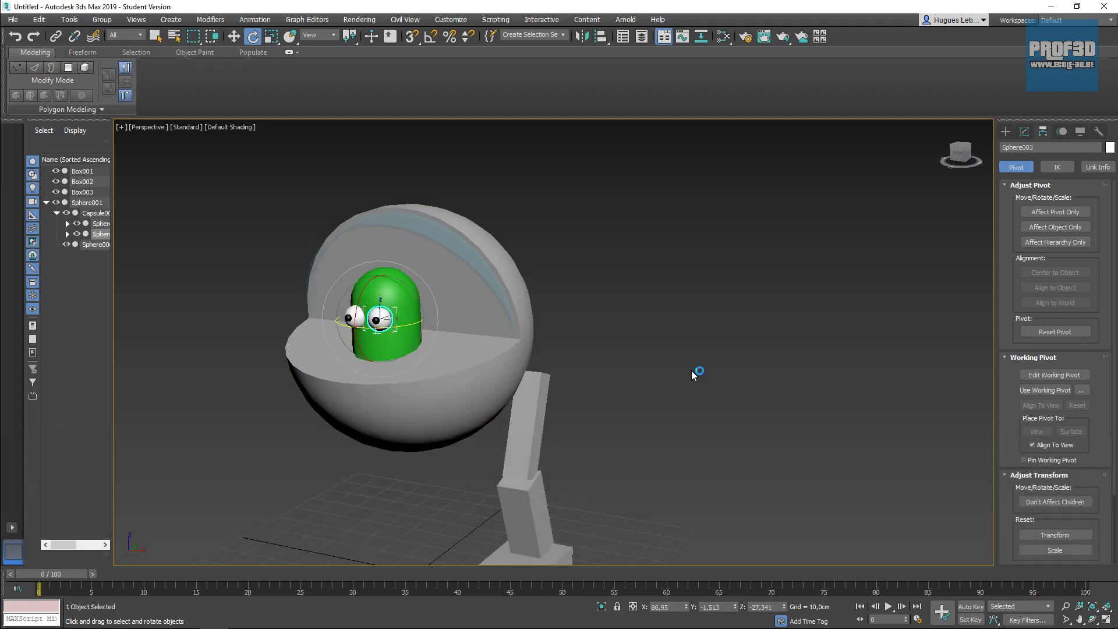
pyautogui.keyDown('alt'); pyautogui.moveTo(362, 319); pyautogui.dragTo(412, 382, button='middle'); pyautogui.keyUp('alt')
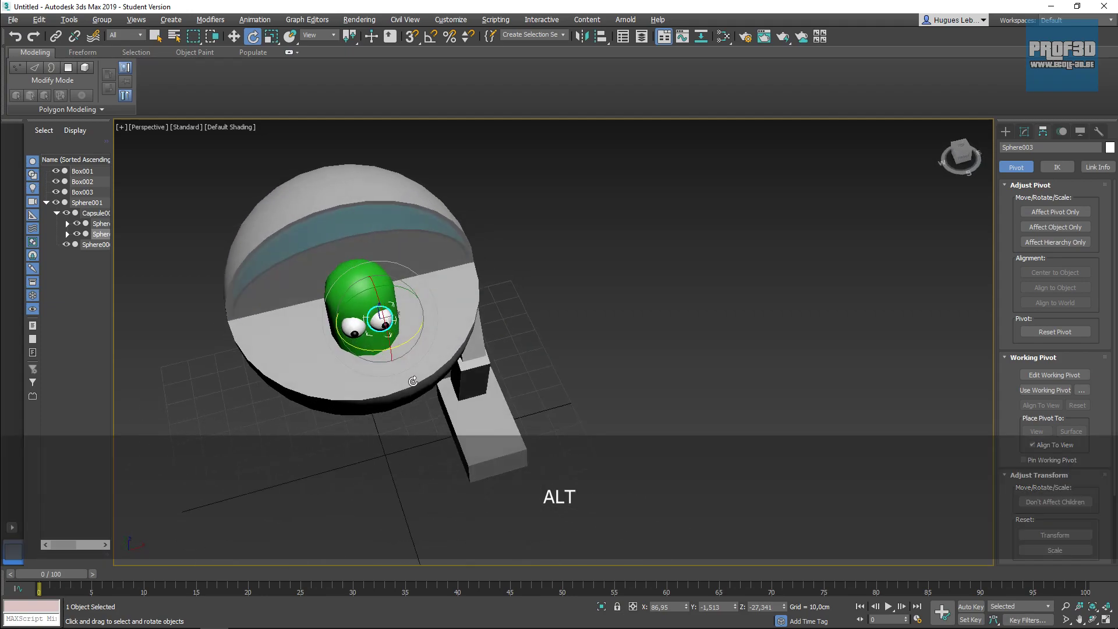
pyautogui.click(352, 326)
pyautogui.keyDown('alt'); pyautogui.moveTo(388, 347); pyautogui.dragTo(513, 315, button='middle'); pyautogui.keyUp('alt')
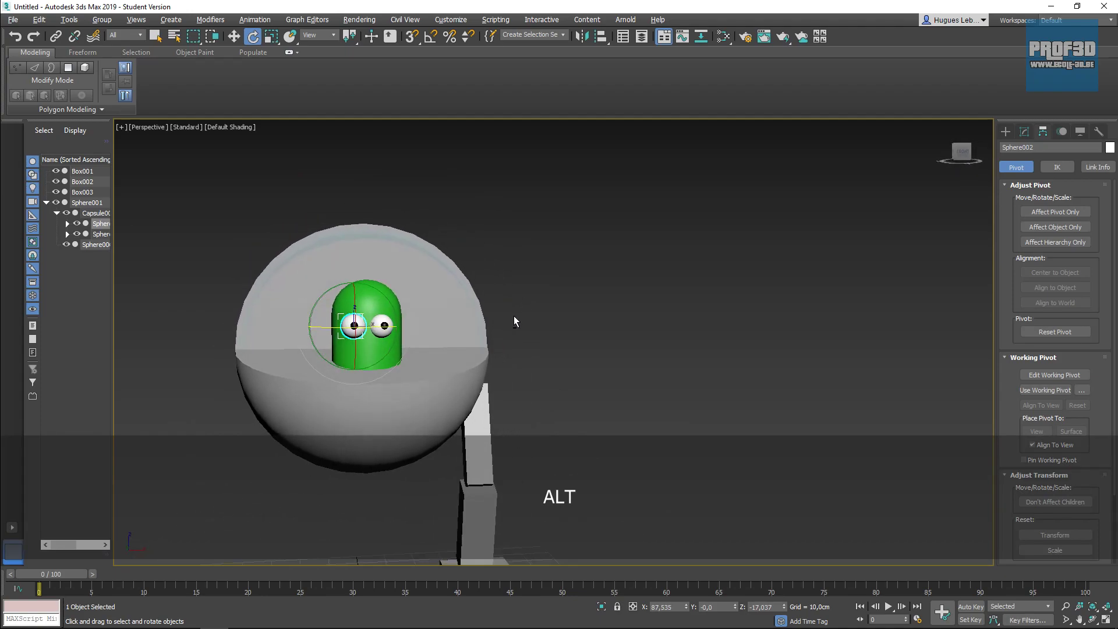
pyautogui.scroll(3, 380, 335)
pyautogui.moveTo(380, 336); pyautogui.dragTo(374, 335)
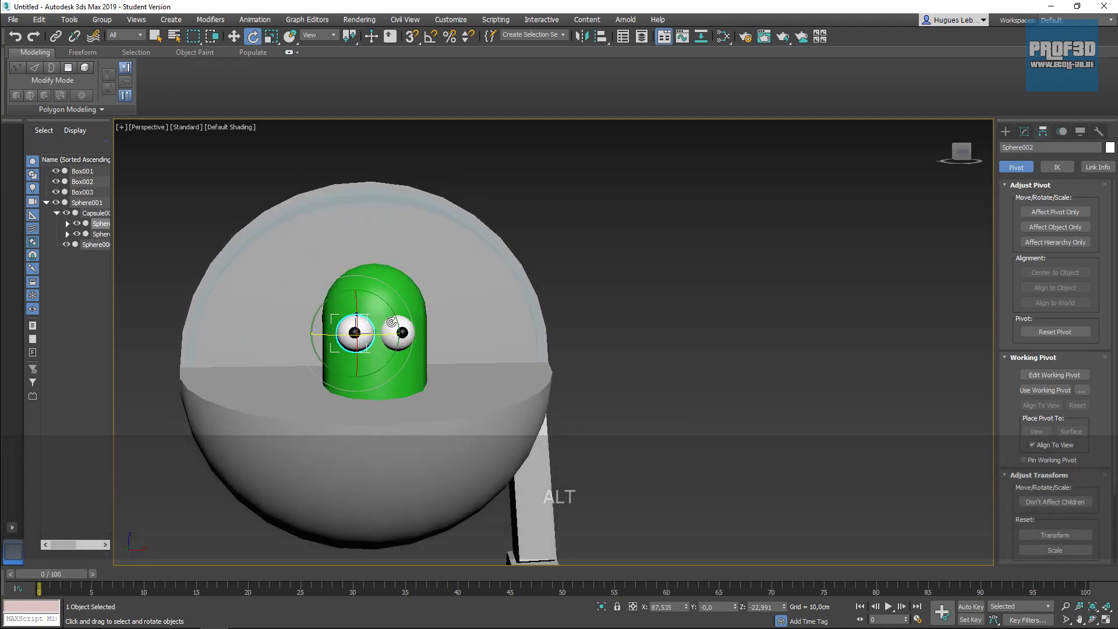
pyautogui.click(585, 302)
pyautogui.click(387, 330)
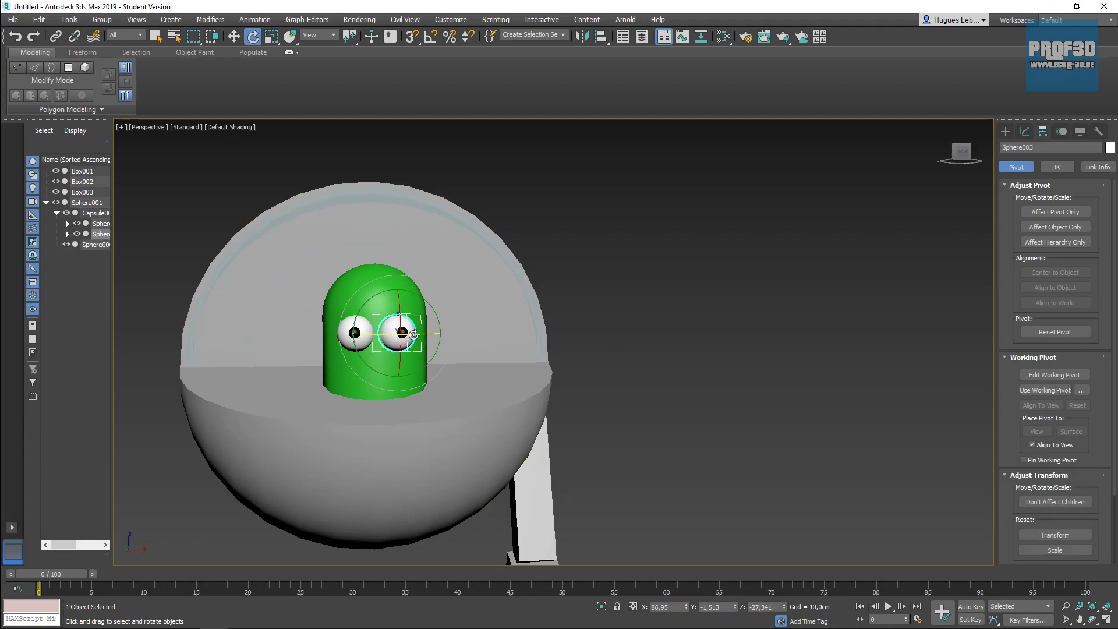
pyautogui.click(571, 348)
# Test the hierarchy by moving the body sphere, and undo the move.
pyautogui.scroll(-4, 588, 334)
pyautogui.moveTo(596, 326)
pyautogui.keyDown('alt'); pyautogui.mouseDown(button='middle')
pyautogui.moveTo(627, 350)
pyautogui.moveTo(489, 371)
pyautogui.moveTo(581, 302)
pyautogui.moveTo(542, 290)
pyautogui.moveTo(636, 334)
pyautogui.moveTo(584, 327)
pyautogui.mouseUp(button='middle'); pyautogui.keyUp('alt')
pyautogui.click(518, 304)
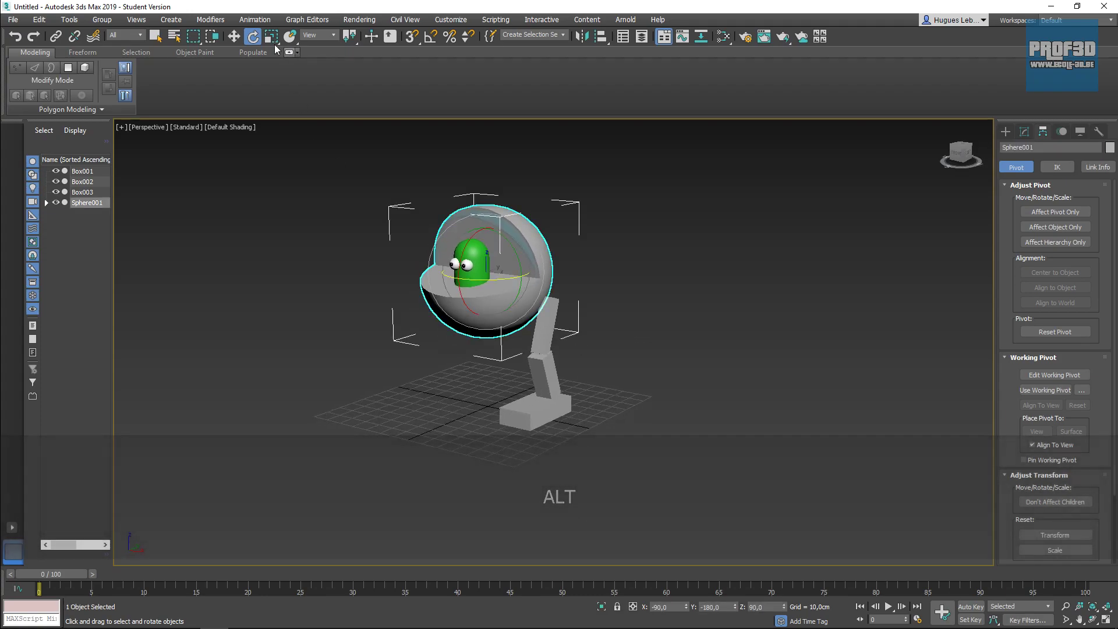
pyautogui.click(238, 37)
pyautogui.moveTo(486, 232)
pyautogui.mouseDown()
pyautogui.moveTo(486, 265)
pyautogui.moveTo(486, 224)
pyautogui.mouseUp()
pyautogui.hotkey('ctrl', 'z')
# Turn on Affect Pivot Only and move the robot's foot pivot to the ankle, where the lower leg meets the foot.
pyautogui.click(545, 340)
pyautogui.click(557, 407)
pyautogui.moveTo(664, 389); pyautogui.dragTo(606, 314, button='middle')
pyautogui.keyDown('alt'); pyautogui.moveTo(606, 314); pyautogui.dragTo(551, 315, button='middle'); pyautogui.keyUp('alt')
pyautogui.scroll(5, 481, 338)
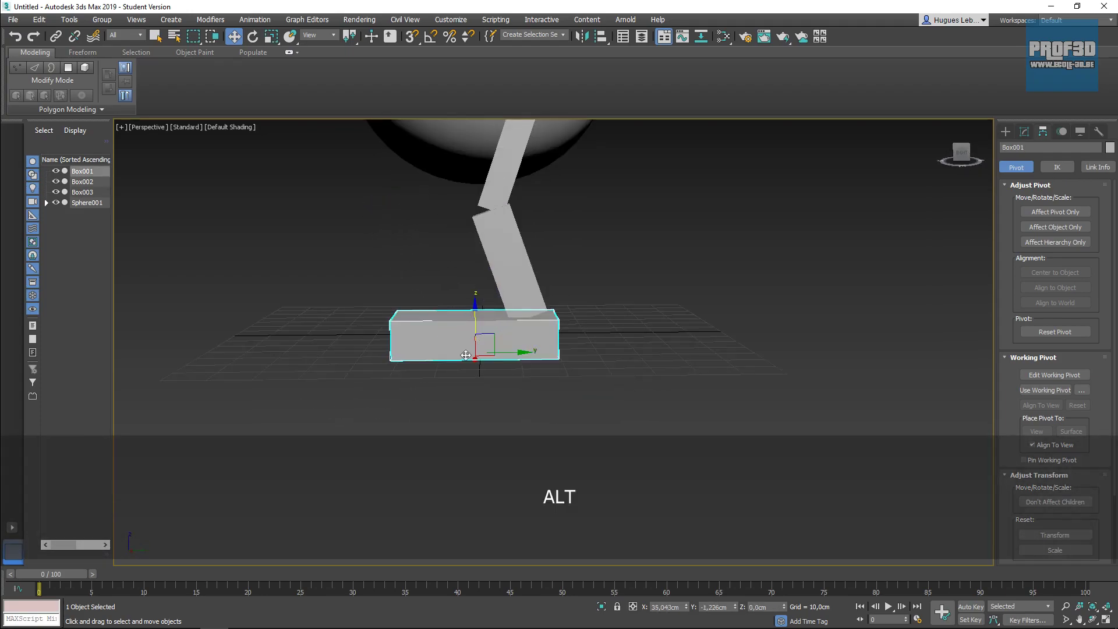
pyautogui.click(1055, 212)
pyautogui.moveTo(486, 337); pyautogui.dragTo(540, 297)
pyautogui.scroll(5, 542, 291)
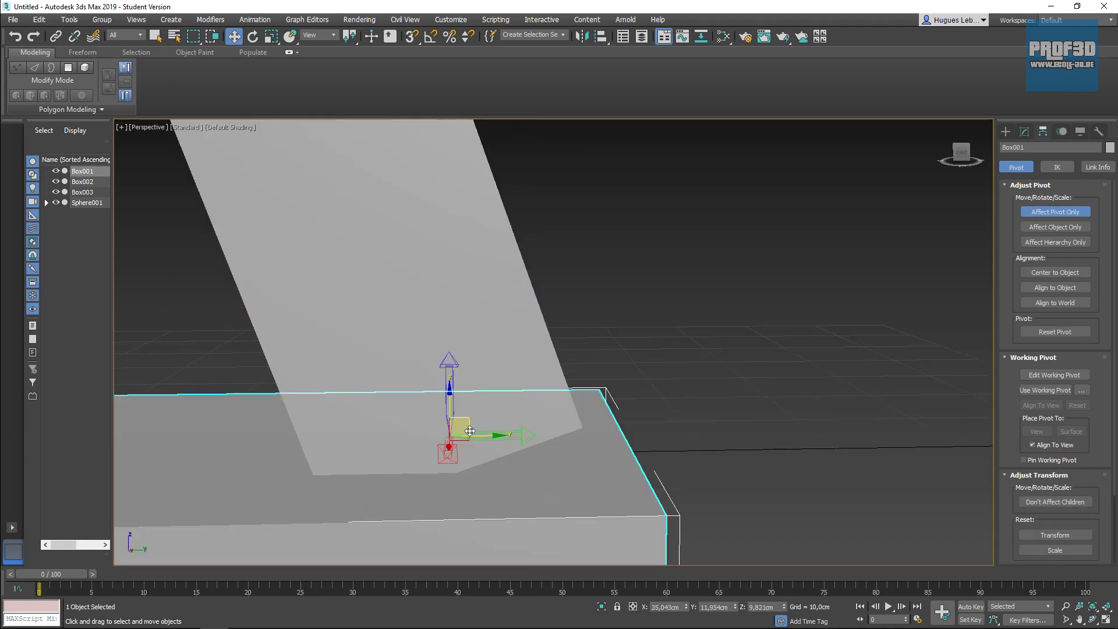
pyautogui.moveTo(465, 424); pyautogui.dragTo(472, 435)
# Move the robot's lower leg pivot up to the knee, where it meets the upper leg.
pyautogui.scroll(-4, 550, 457)
pyautogui.keyDown('alt'); pyautogui.moveTo(544, 457); pyautogui.dragTo(564, 311, button='middle'); pyautogui.keyUp('alt')
pyautogui.click(520, 357)
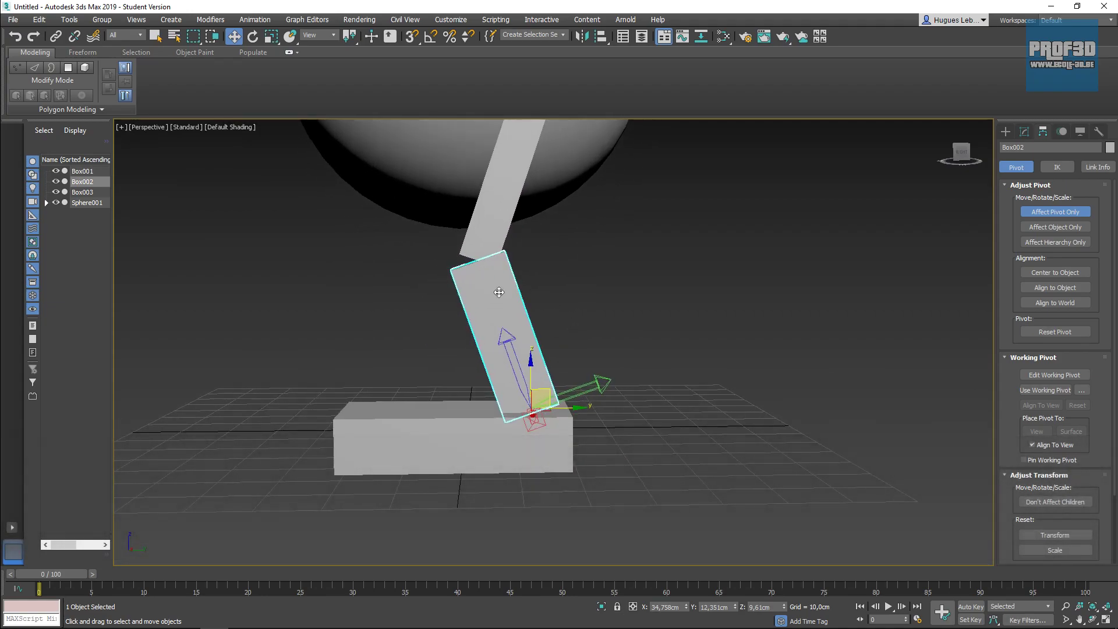
pyautogui.moveTo(547, 393); pyautogui.dragTo(497, 246)
# Move the robot's upper leg pivot to its top end at the hip, and turn off Affect Pivot Only.
pyautogui.keyDown('alt'); pyautogui.moveTo(564, 273); pyautogui.dragTo(512, 379, button='middle'); pyautogui.keyUp('alt')
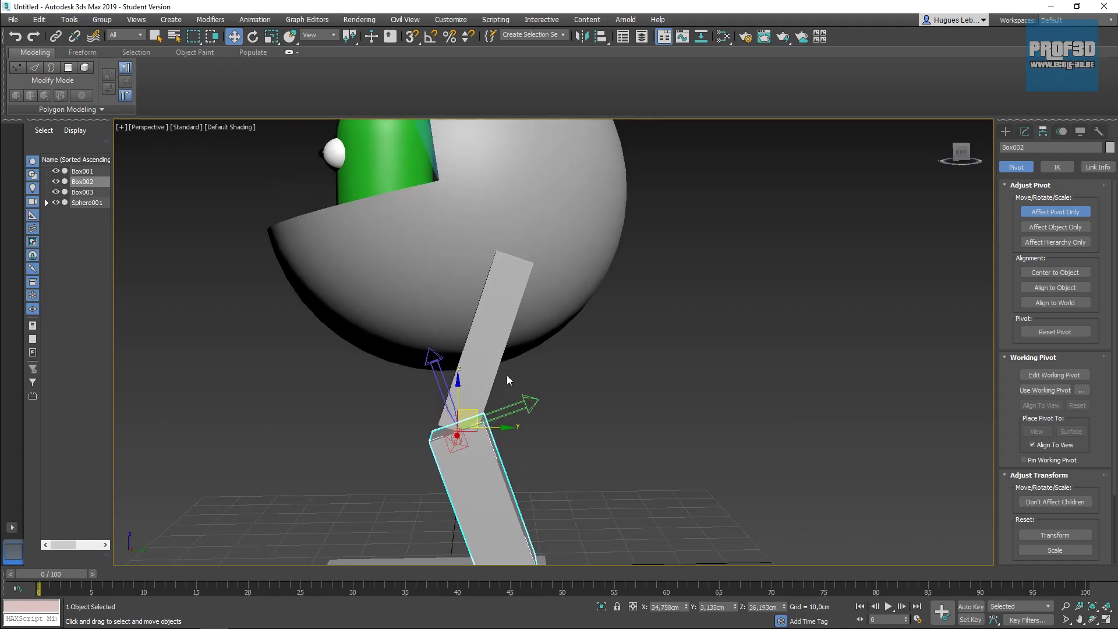
pyautogui.click(499, 386)
pyautogui.moveTo(472, 416); pyautogui.dragTo(529, 238)
pyautogui.scroll(-8, 602, 400)
pyautogui.click(1032, 214)
# Link the foot to the lower leg, the lower leg to the upper leg, and the upper leg to the body sphere.
pyautogui.click(254, 38)
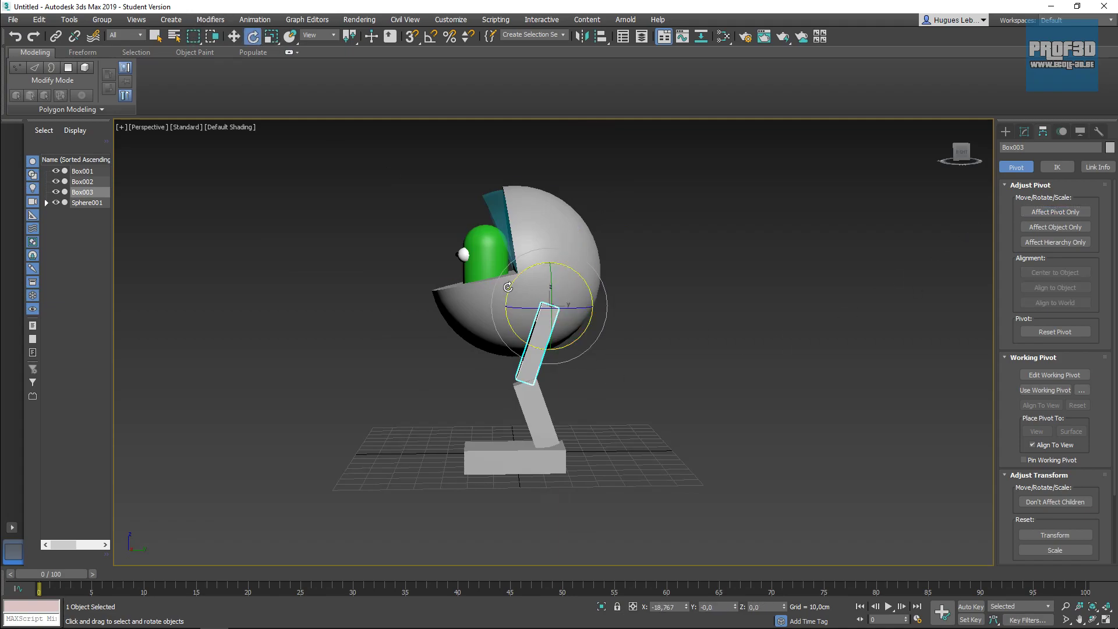
pyautogui.click(62, 38)
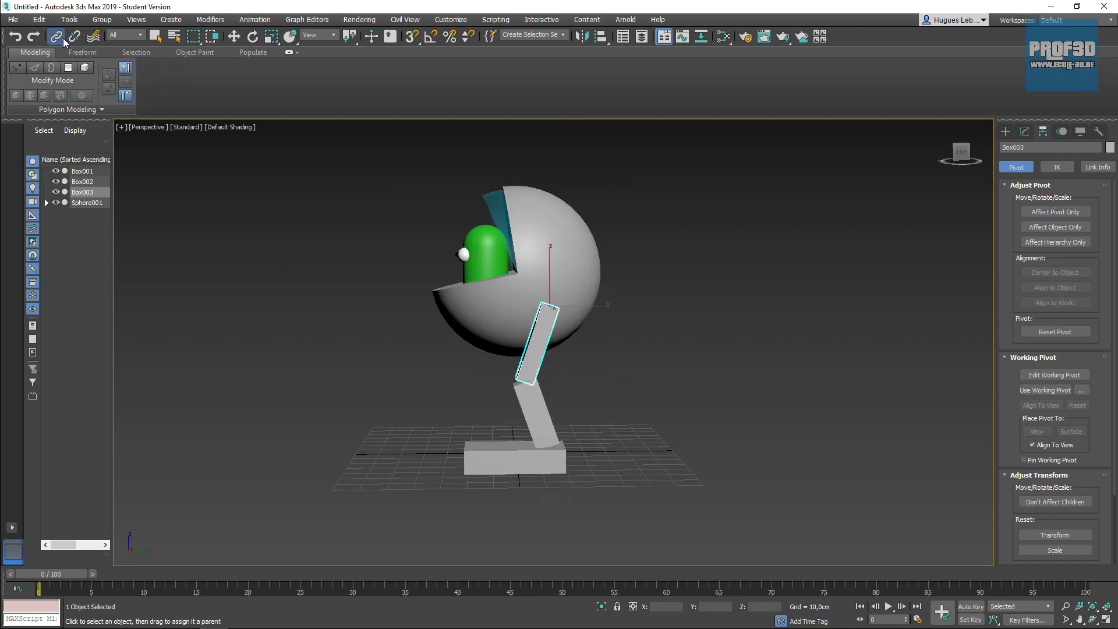
pyautogui.moveTo(481, 448); pyautogui.dragTo(538, 451)
pyautogui.moveTo(535, 363); pyautogui.dragTo(538, 337)
# Test the hierarchy by rotating the body sphere and the upper leg, undoing each rotation.
pyautogui.click(253, 36)
pyautogui.click(550, 230)
pyautogui.hotkey('ctrl', 'z')
pyautogui.click(606, 358)
pyautogui.click(539, 342)
pyautogui.hotkey('ctrl', 'z')
# Test the knee and ankle pivots by rotating the lower leg and the foot, undoing each rotation.
pyautogui.click(540, 415)
pyautogui.moveTo(539, 415); pyautogui.dragTo(524, 300)
pyautogui.hotkey('ctrl', 'z')
pyautogui.click(503, 449)
pyautogui.moveTo(515, 412); pyautogui.dragTo(499, 485)
pyautogui.hotkey('ctrl', 'z')
# Select all three leg parts and clone them as a Copy along the X axis to the opposite side of the body.
pyautogui.keyDown('alt'); pyautogui.moveTo(471, 431); pyautogui.dragTo(669, 371, button='middle'); pyautogui.keyUp('alt')
pyautogui.click(668, 372)
pyautogui.moveTo(605, 317); pyautogui.dragTo(495, 454)
pyautogui.keyDown('alt'); pyautogui.moveTo(689, 441); pyautogui.dragTo(612, 419, button='middle'); pyautogui.keyUp('alt')
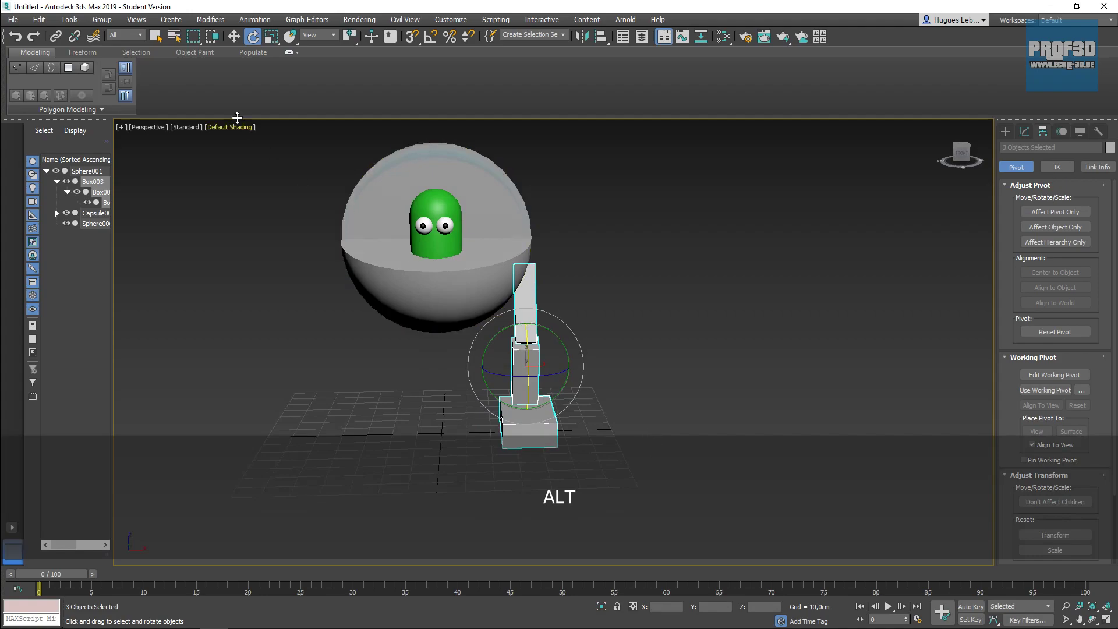
pyautogui.click(234, 37)
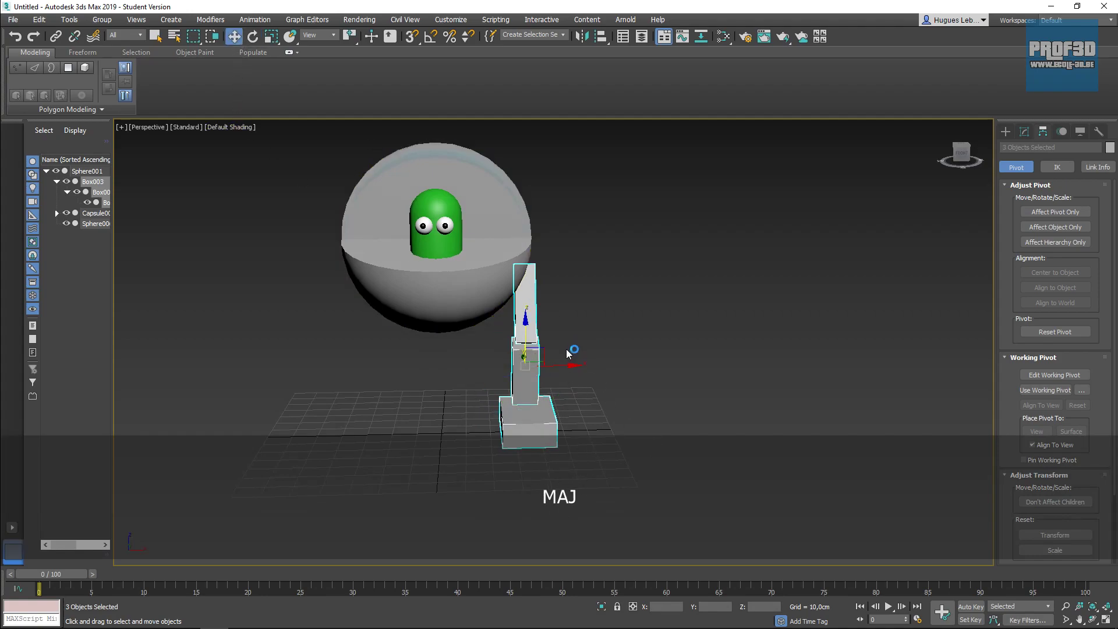
pyautogui.keyDown('shift'); pyautogui.moveTo(564, 366); pyautogui.dragTo(388, 363); pyautogui.keyUp('shift')
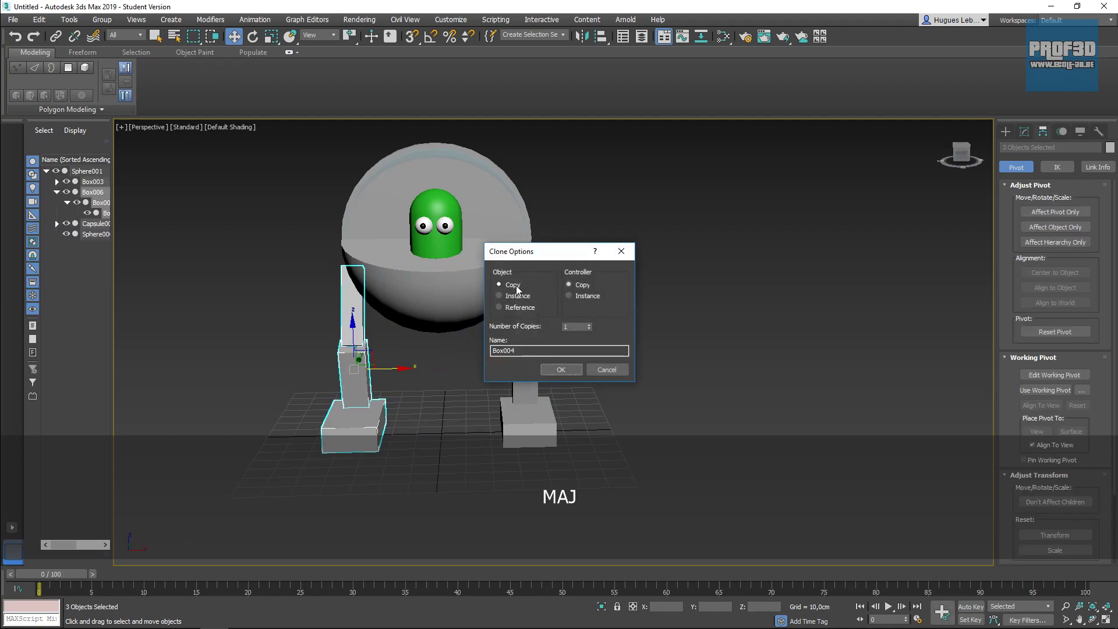
pyautogui.click(560, 369)
# Adjust the copied leg's position slightly along the X axis beside the body sphere by moving its upper leg.
pyautogui.moveTo(384, 351)
pyautogui.keyDown('alt'); pyautogui.mouseDown(button='middle')
pyautogui.moveTo(469, 350)
pyautogui.moveTo(559, 330)
pyautogui.moveTo(501, 352)
pyautogui.moveTo(409, 366)
pyautogui.mouseUp(button='middle'); pyautogui.keyUp('alt')
pyautogui.click(403, 362)
pyautogui.click(359, 326)
pyautogui.moveTo(380, 266); pyautogui.dragTo(377, 265)
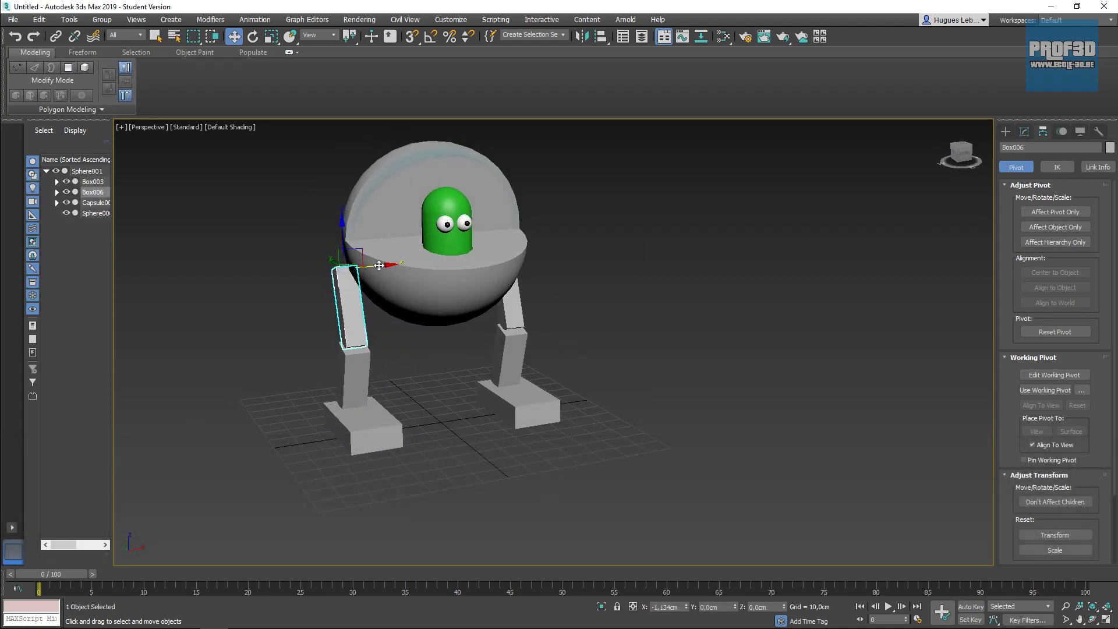
# Test the two-legged hierarchy by rotating the body sphere, and undo the rotation.
pyautogui.click(418, 314)
pyautogui.click(256, 37)
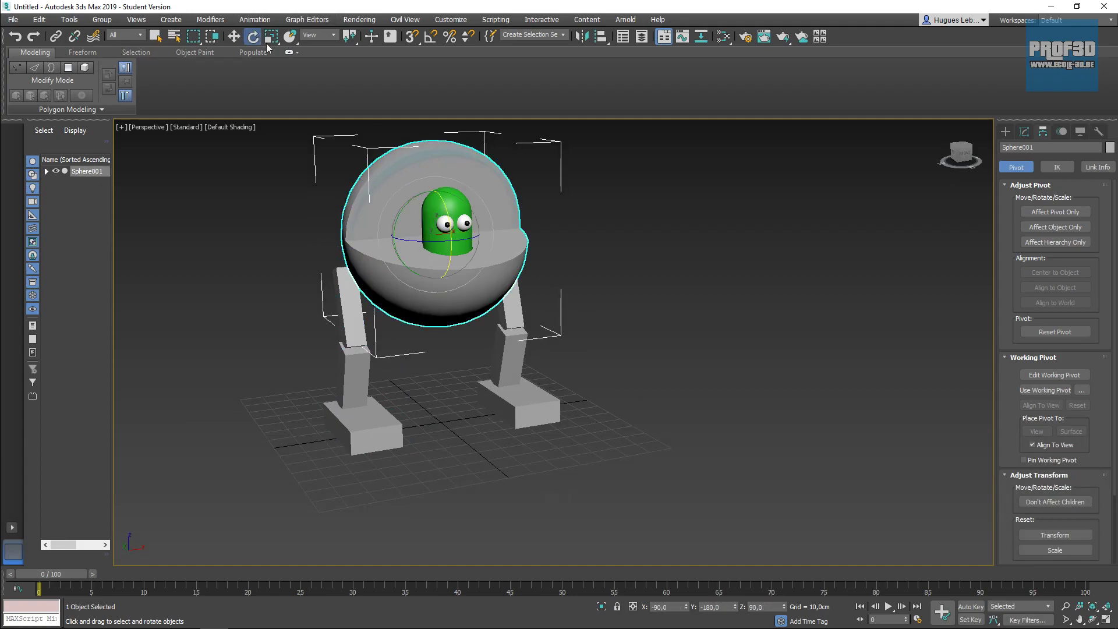
pyautogui.moveTo(420, 215)
pyautogui.mouseDown()
pyautogui.moveTo(400, 203)
pyautogui.moveTo(460, 233)
pyautogui.moveTo(437, 233)
pyautogui.moveTo(427, 206)
pyautogui.mouseUp()
pyautogui.hotkey('ctrl', 'z')
pyautogui.hotkey('ctrl', 'z')
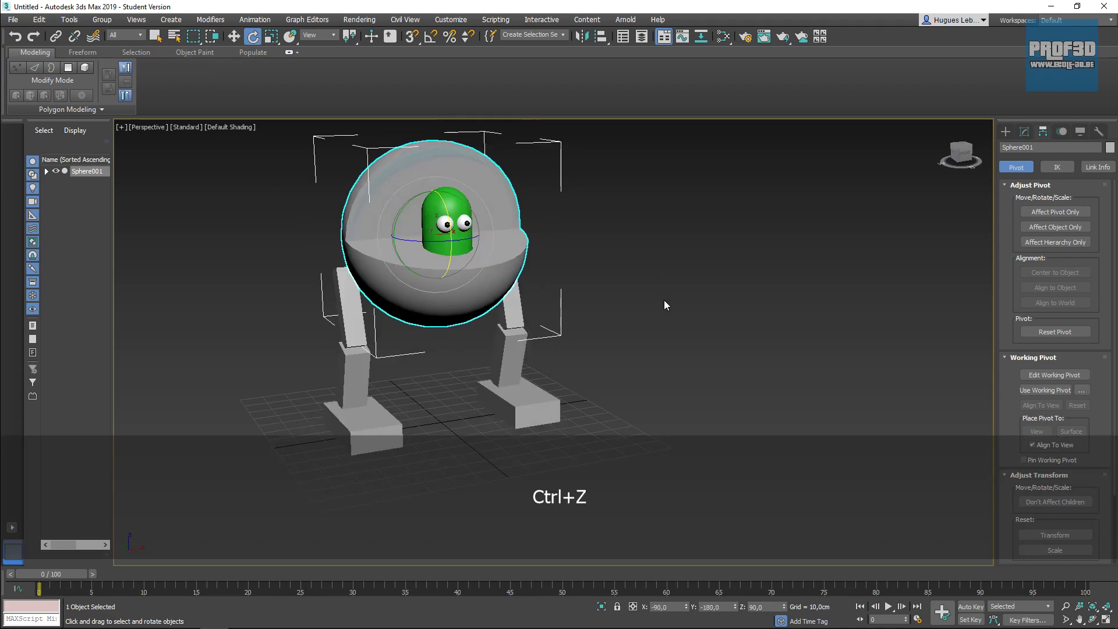
pyautogui.scroll(-3, 672, 326)
pyautogui.keyDown('alt'); pyautogui.moveTo(673, 325); pyautogui.dragTo(649, 364, button='middle'); pyautogui.keyUp('alt')
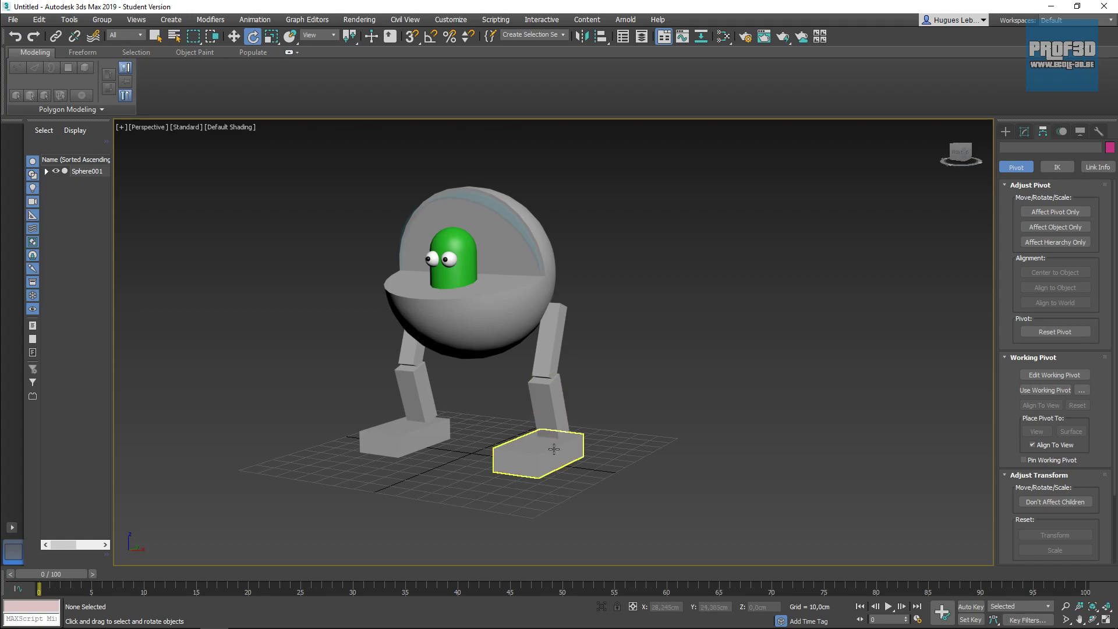
pyautogui.moveTo(640, 390); pyautogui.dragTo(692, 396, button='middle')
pyautogui.scroll(3, 638, 387)
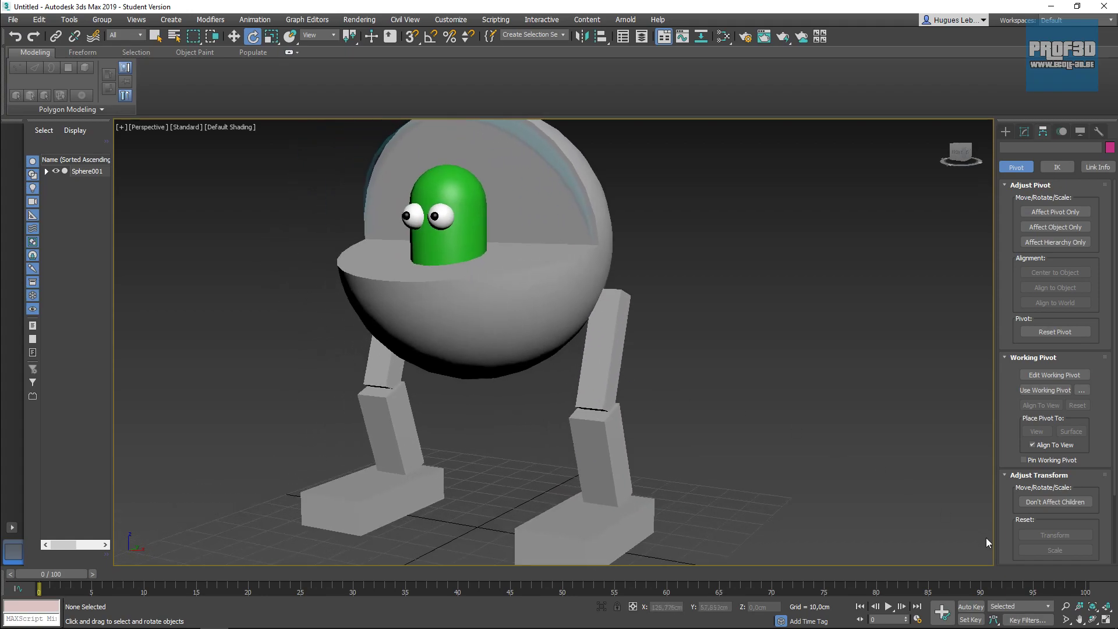
pyautogui.click(1063, 606)
pyautogui.moveTo(636, 314); pyautogui.dragTo(637, 331)
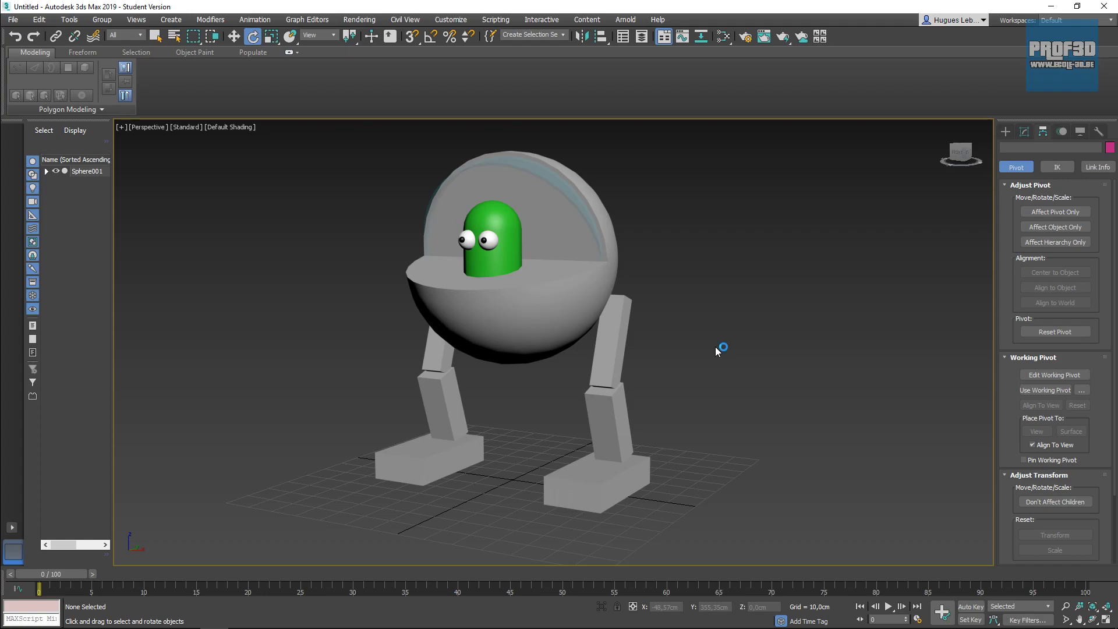
pyautogui.moveTo(661, 628)
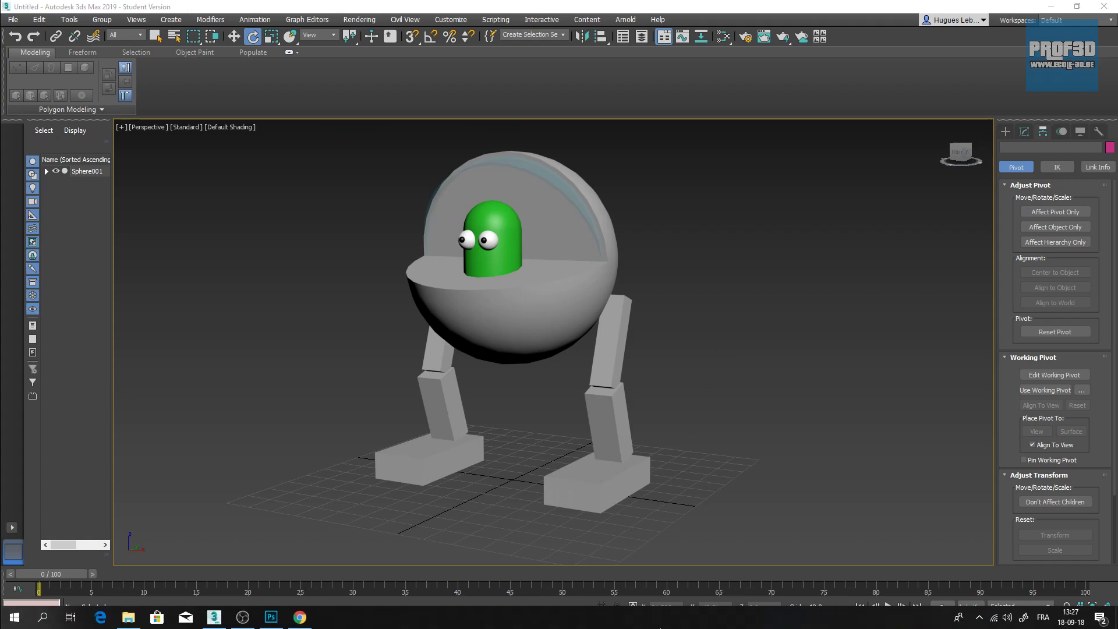